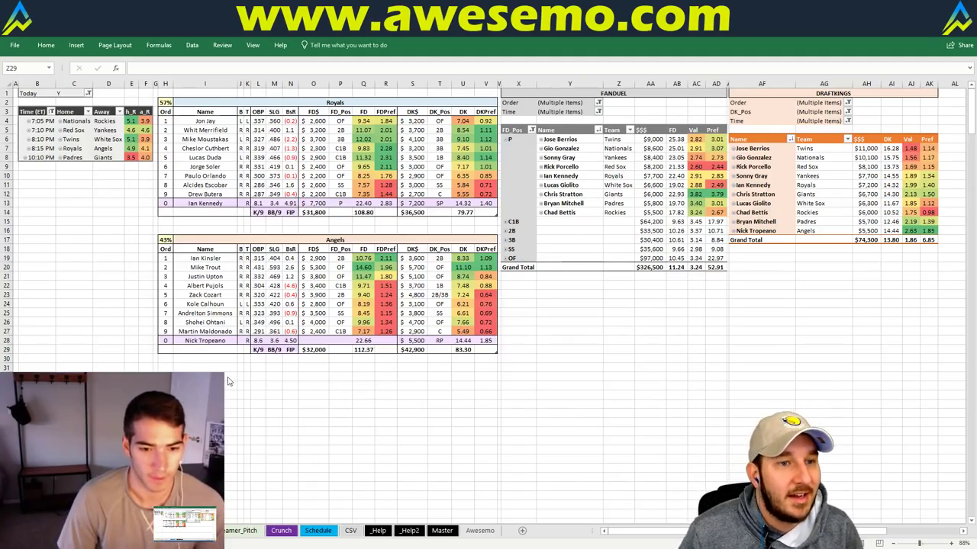
- Set the home team of the matchup lineup table to Nationals to load their game against the Rockies
left_click(364, 102)
type("Natio")
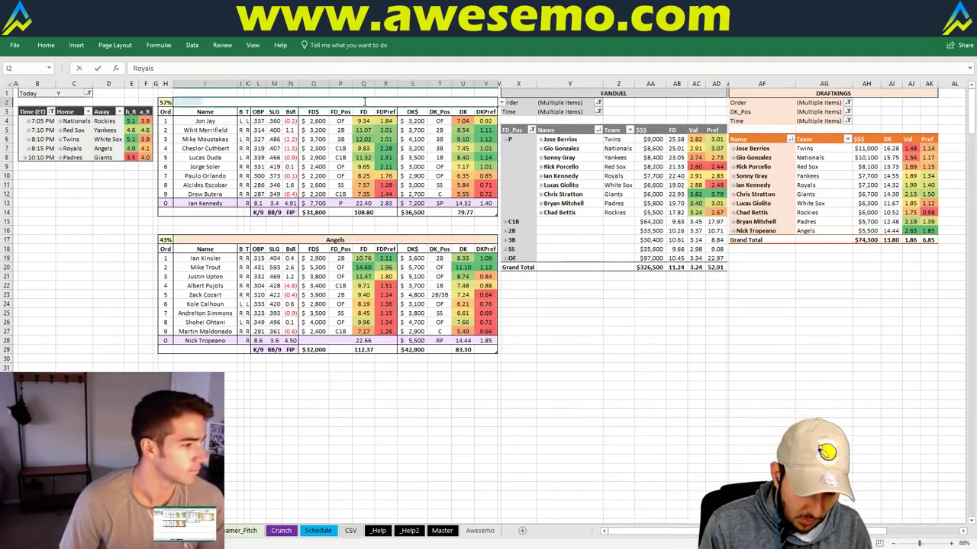
type("nals")
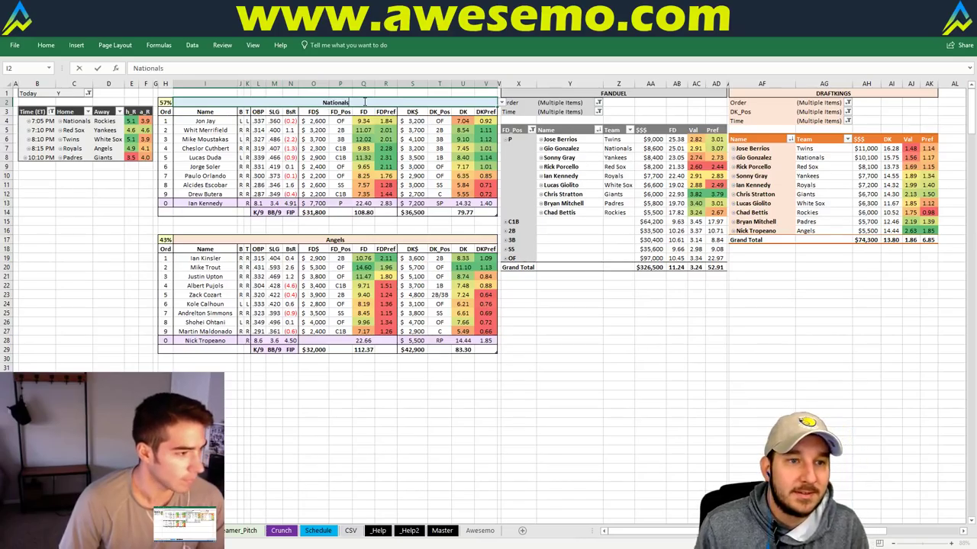
key("Return")
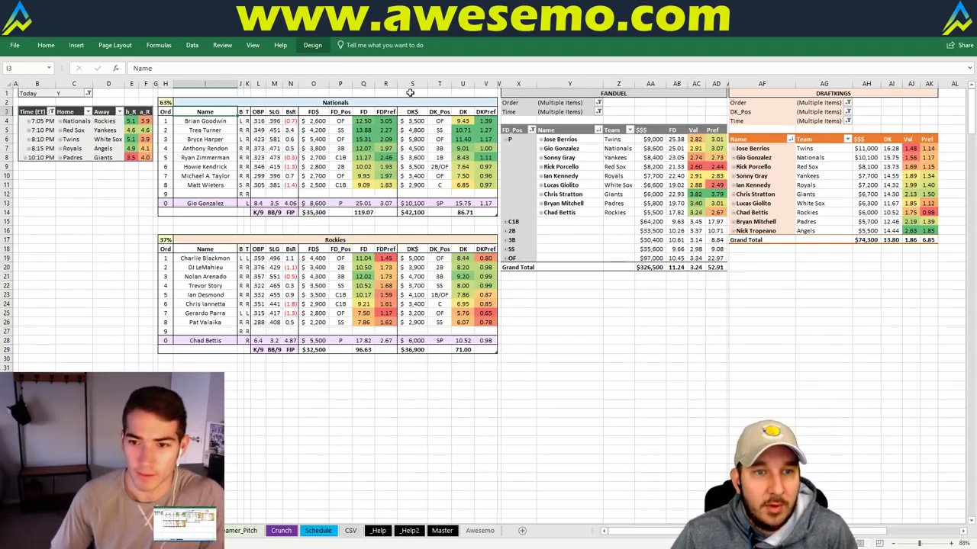
- Change the home team of the matchup lineup table to Red Sox to load the Yankees game
left_click(362, 112)
left_click(57, 203)
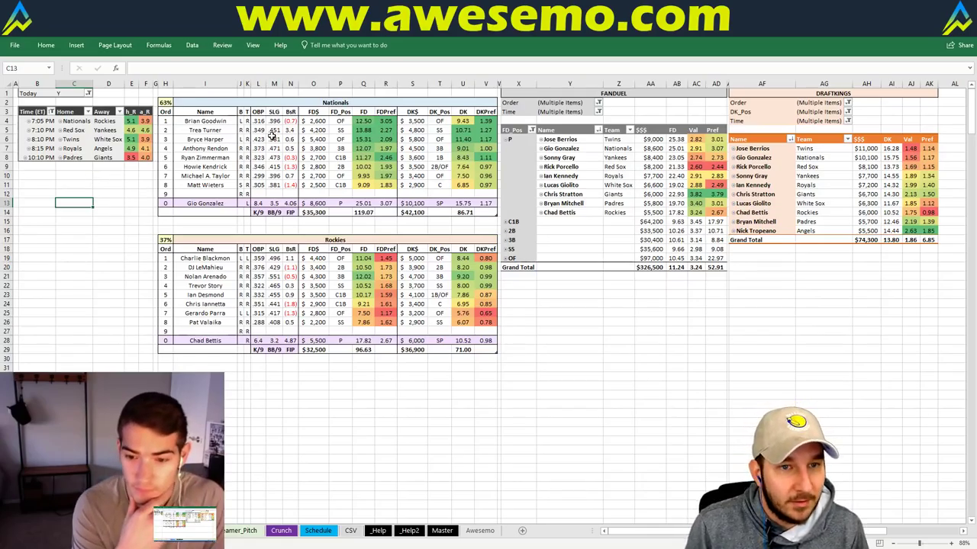
left_click(366, 102)
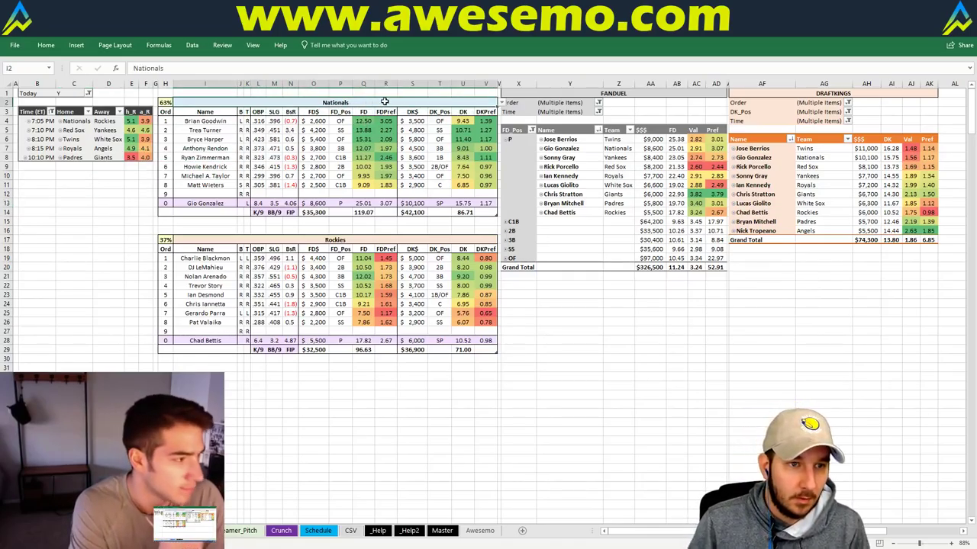
type("Red S")
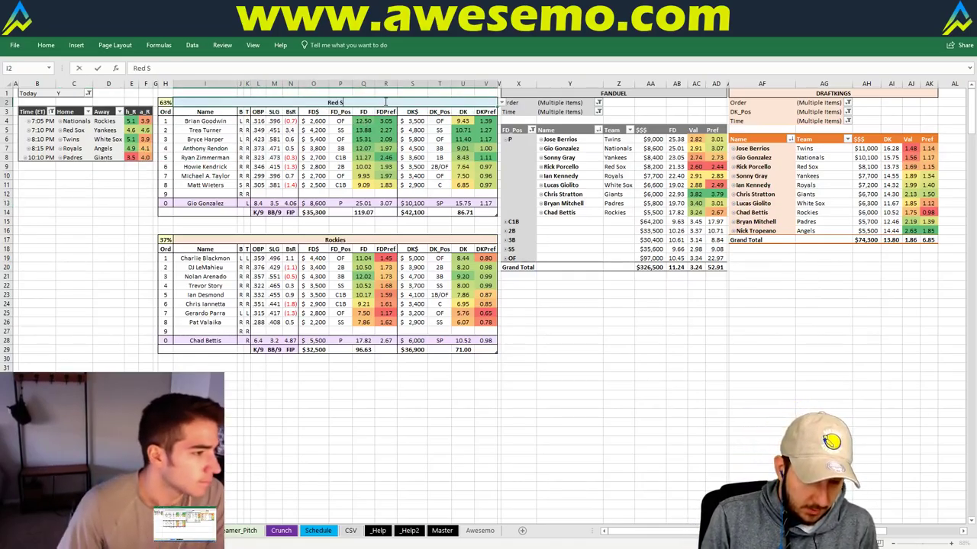
type("ox")
key("Return")
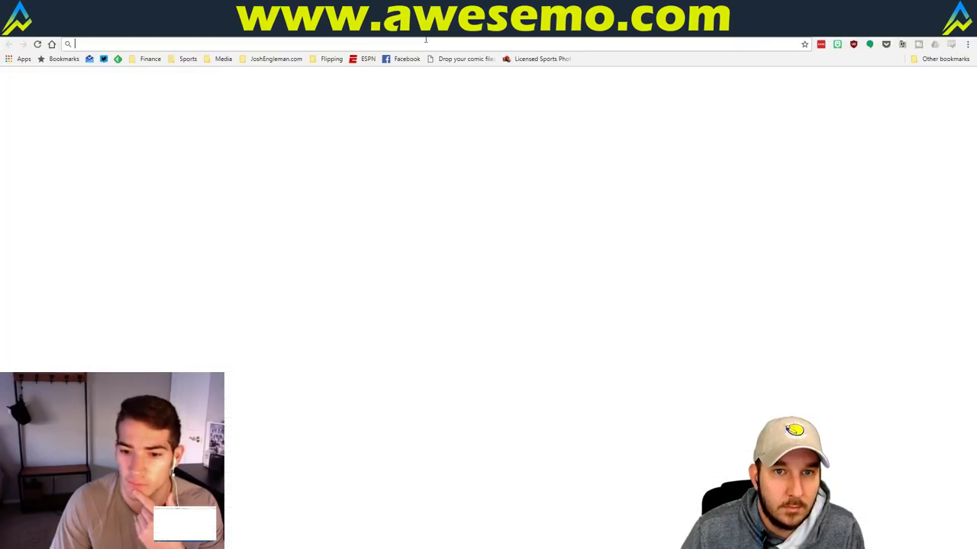
- Switch to the browser, examine Aaron Hicks's advanced handedness splits on FanGraphs, and return to the Excel projections workbook
key("alt+Tab")
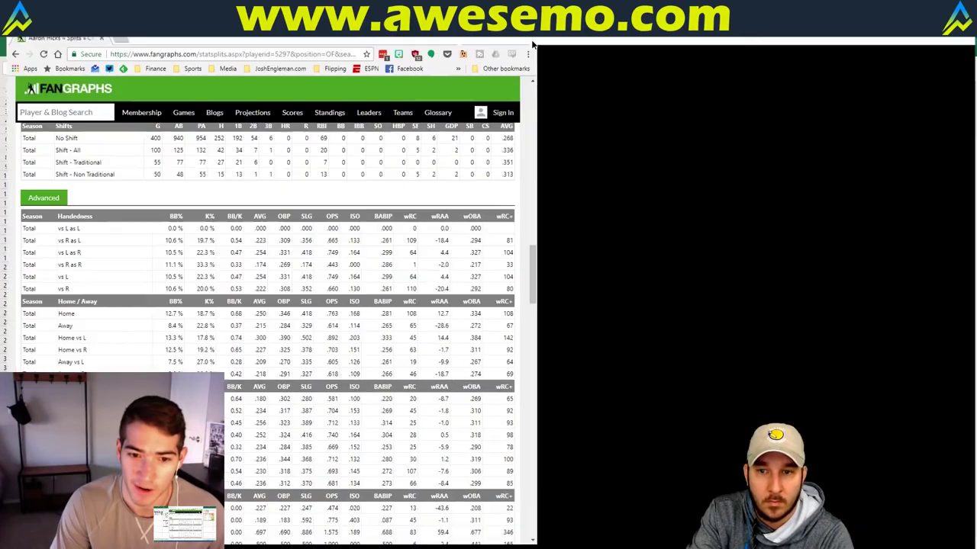
left_click(533, 46)
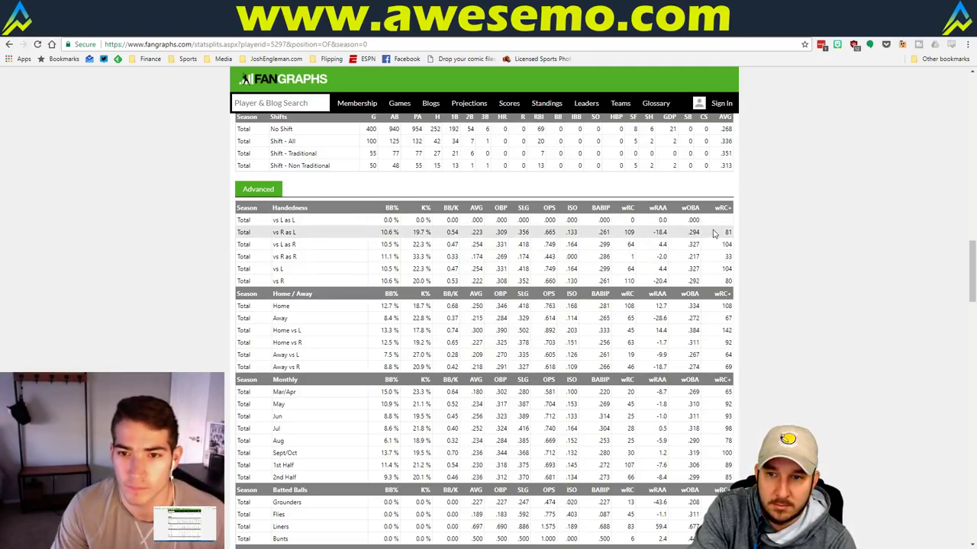
scroll(500, 230, "up", 1)
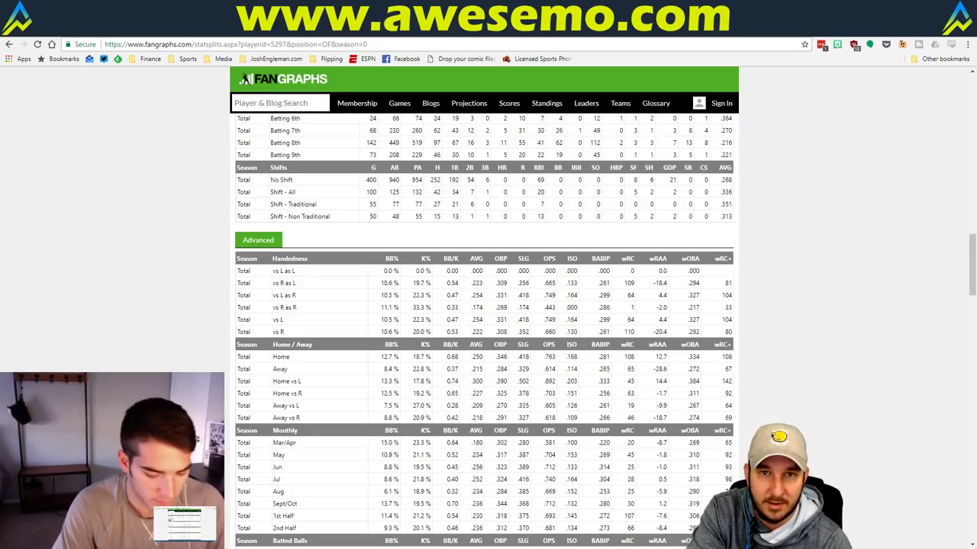
left_click_drag(480, 15, 471, 76)
left_click(692, 76)
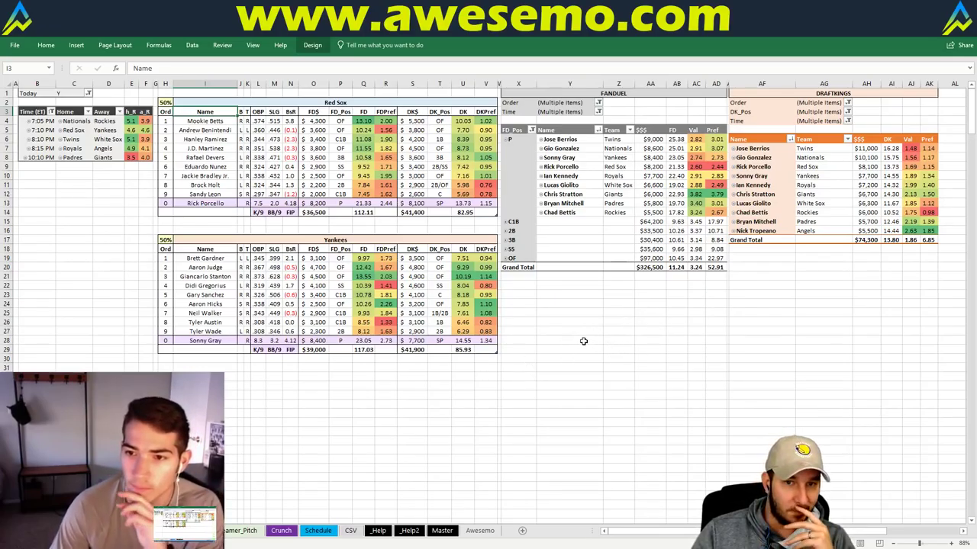
- Change the home team of the matchup lineup table to Twins to load the White Sox game
left_click(199, 100)
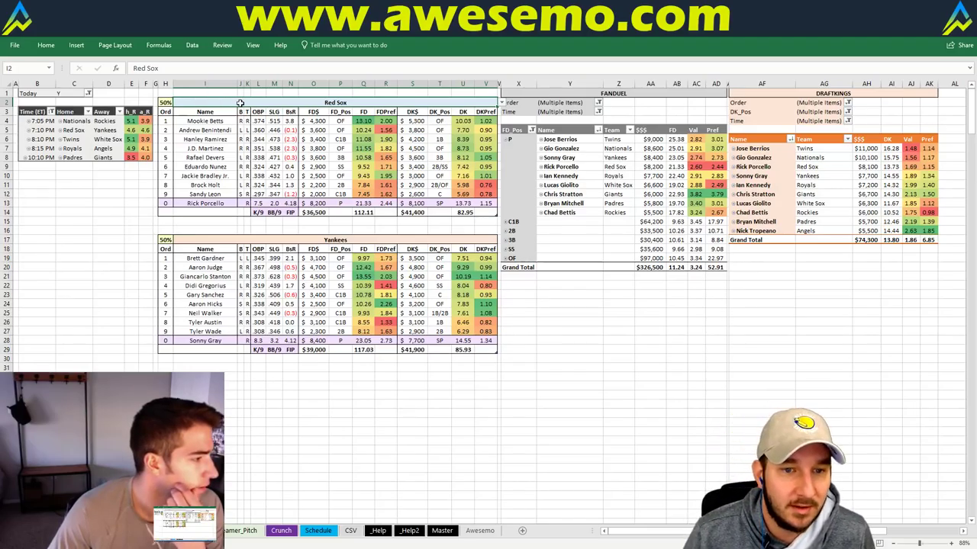
left_click(137, 175)
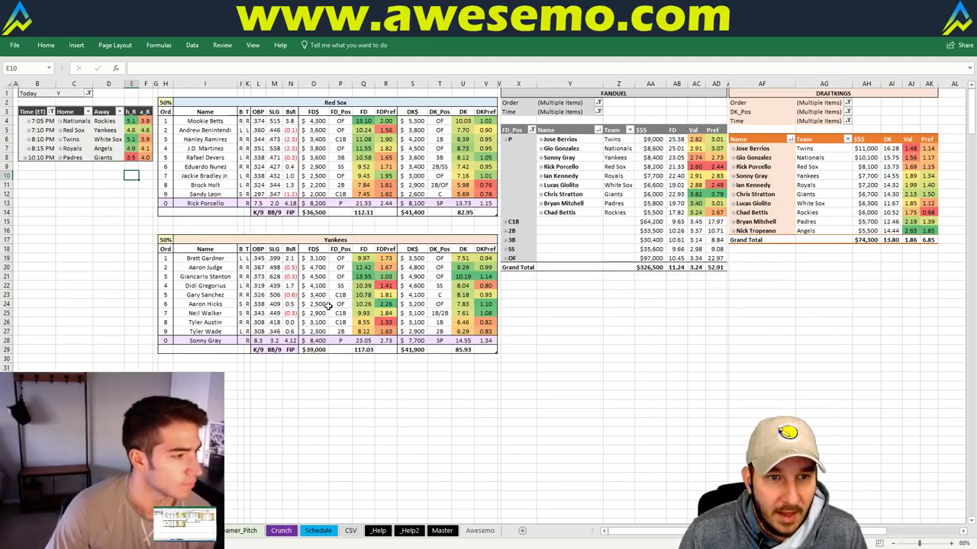
left_click(382, 103)
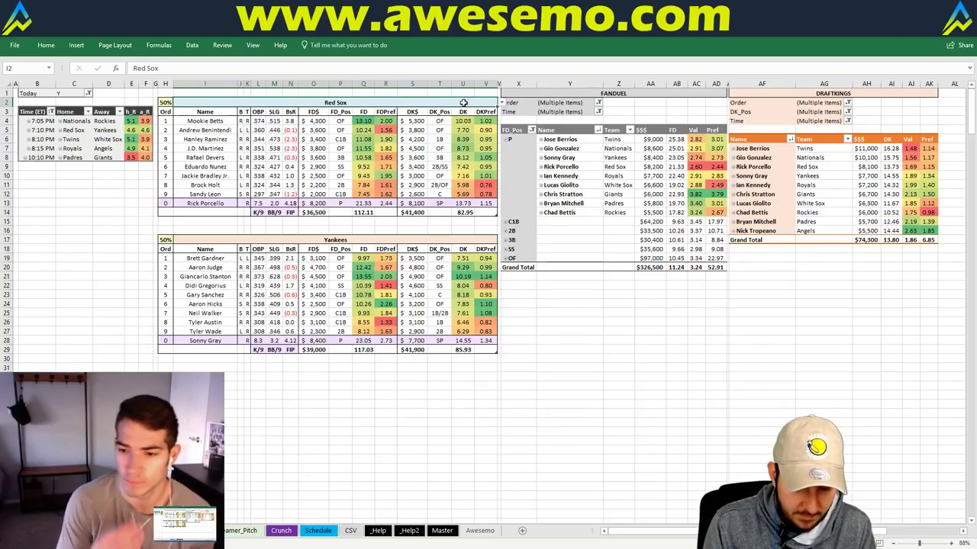
type("Twins")
key("Return")
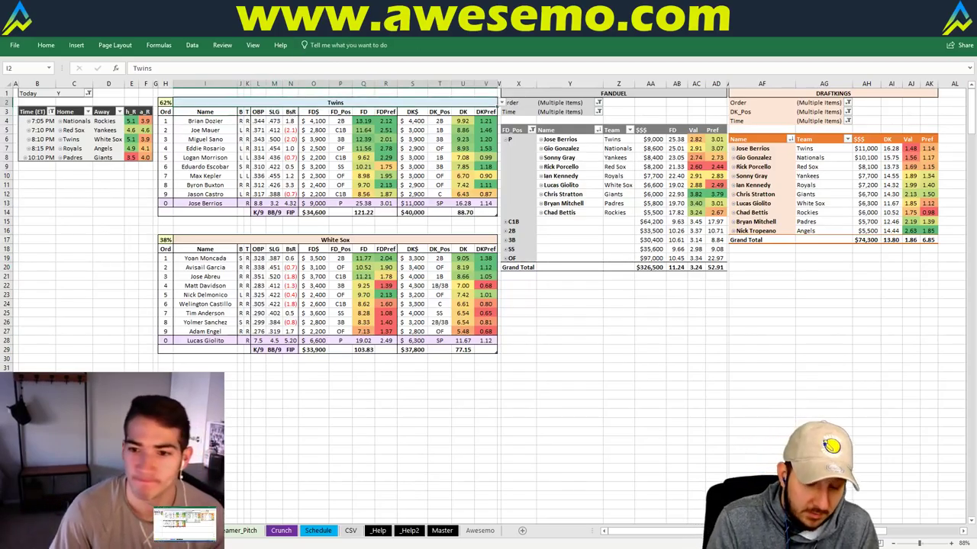
- Change the home team of the matchup lineup table to Royals to load the Angels game
type("Royals")
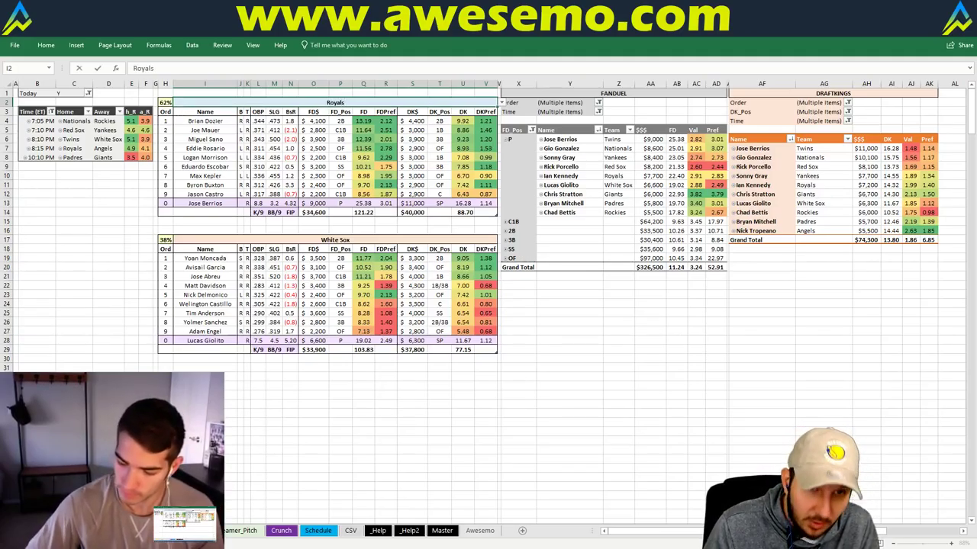
key("Return")
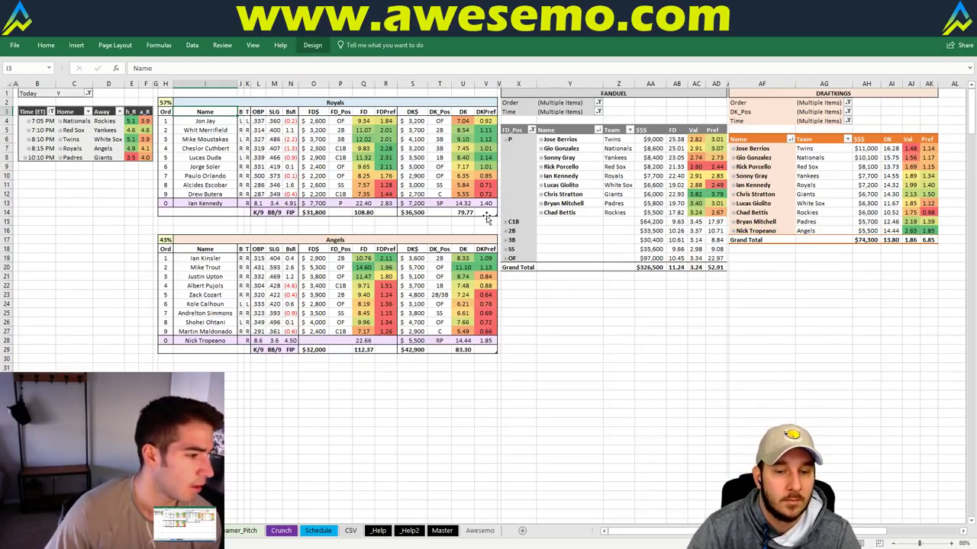
- In the Schedule sheet, set the 2018-04-12 Angels at Royals odds to 120 for AwaySide and -130 for HomeSide
left_click(321, 531)
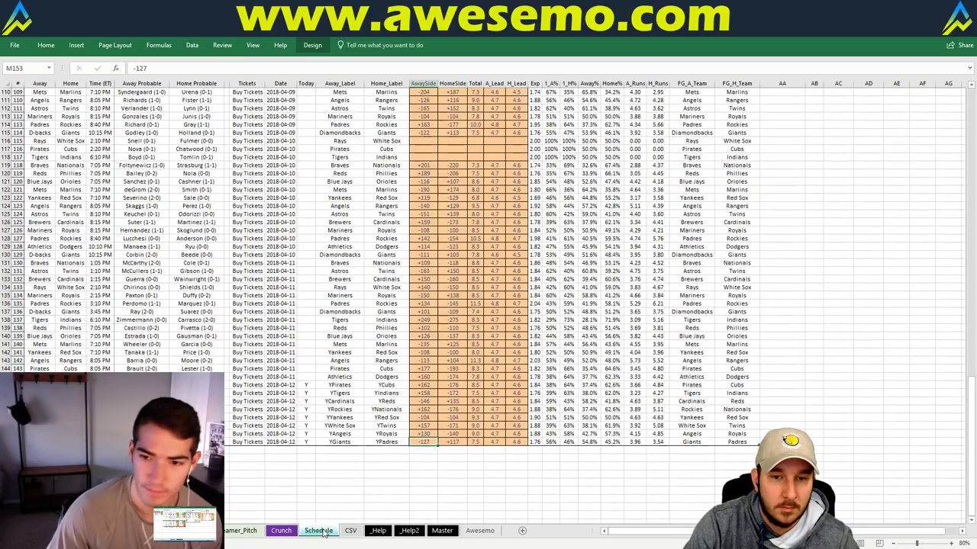
left_click(419, 433)
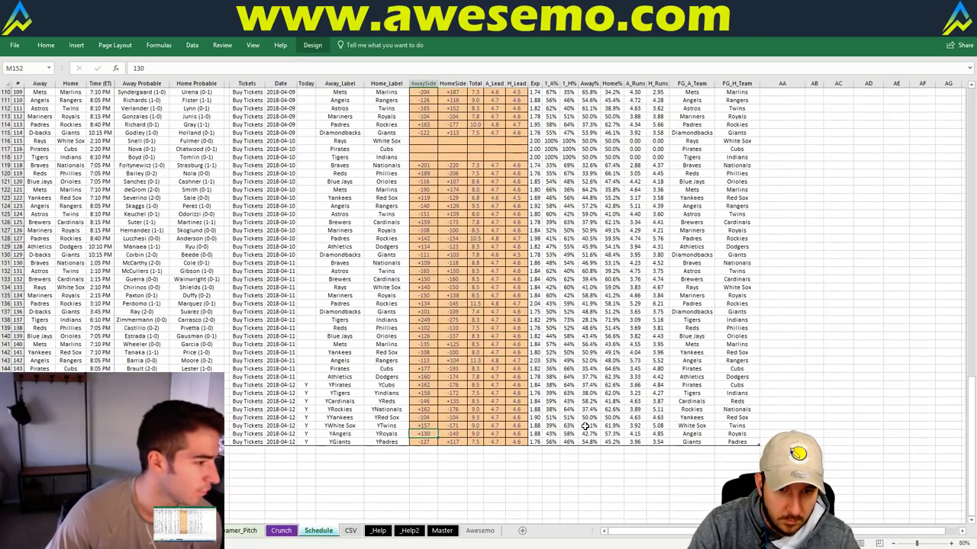
type("120")
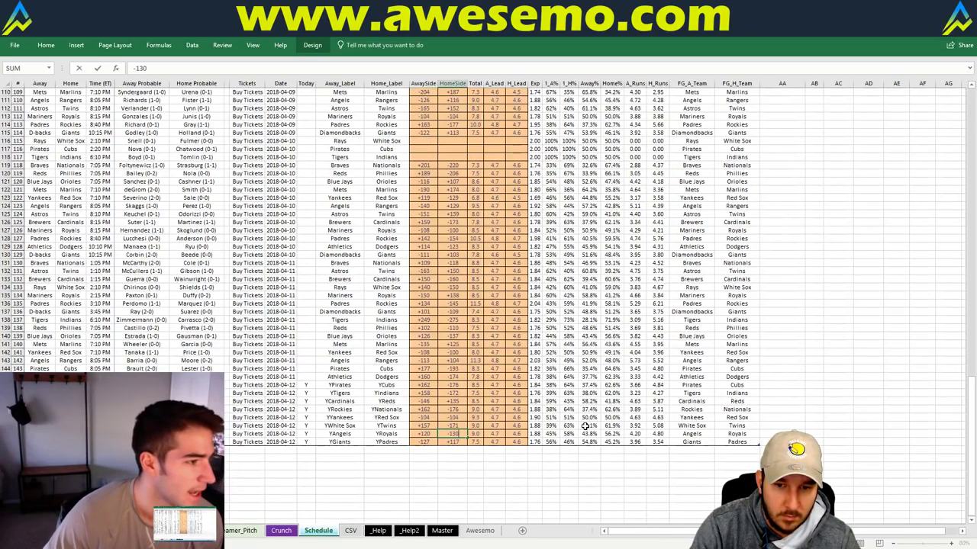
key("Return")
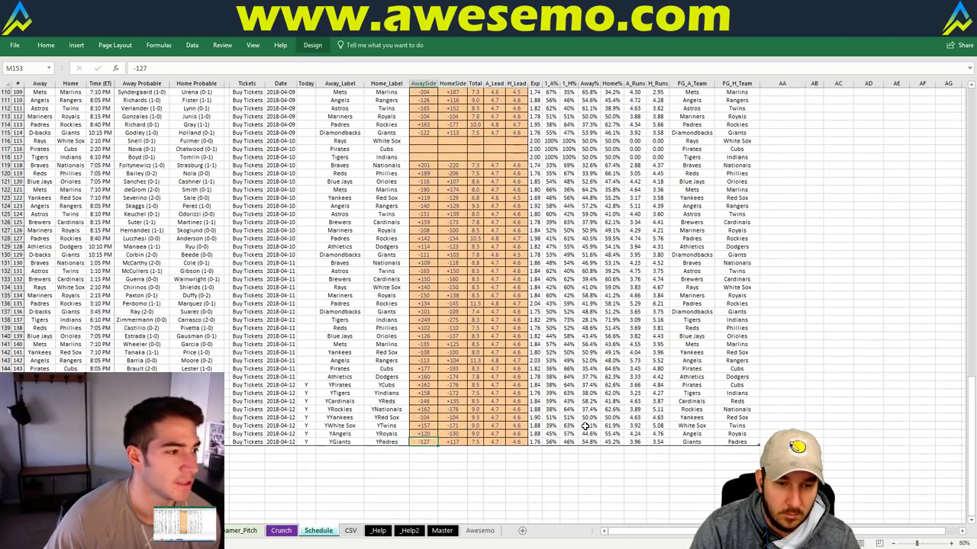
- Return to the matchup sheet and refresh the game list pivot table and the FanDuel player pivot table
key("ctrl+Page_Up")
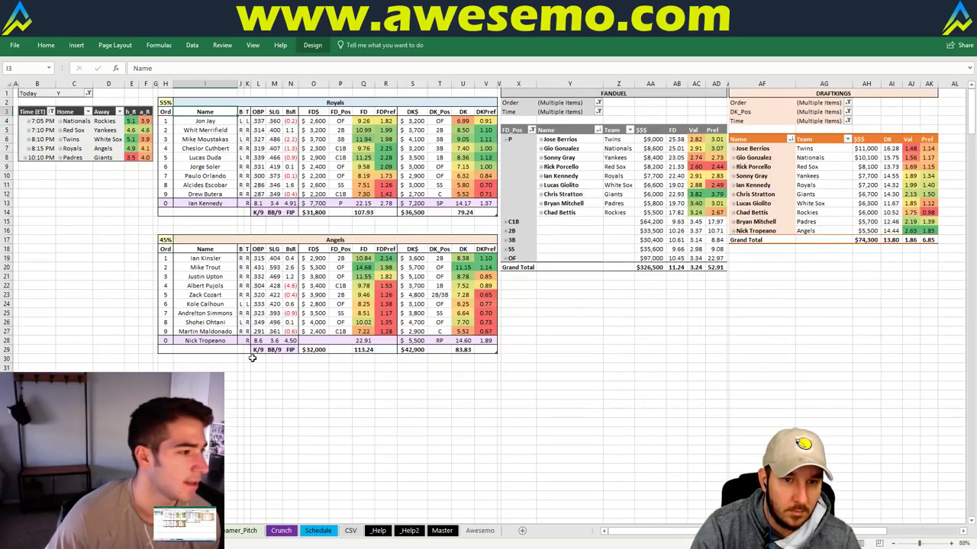
right_click(145, 139)
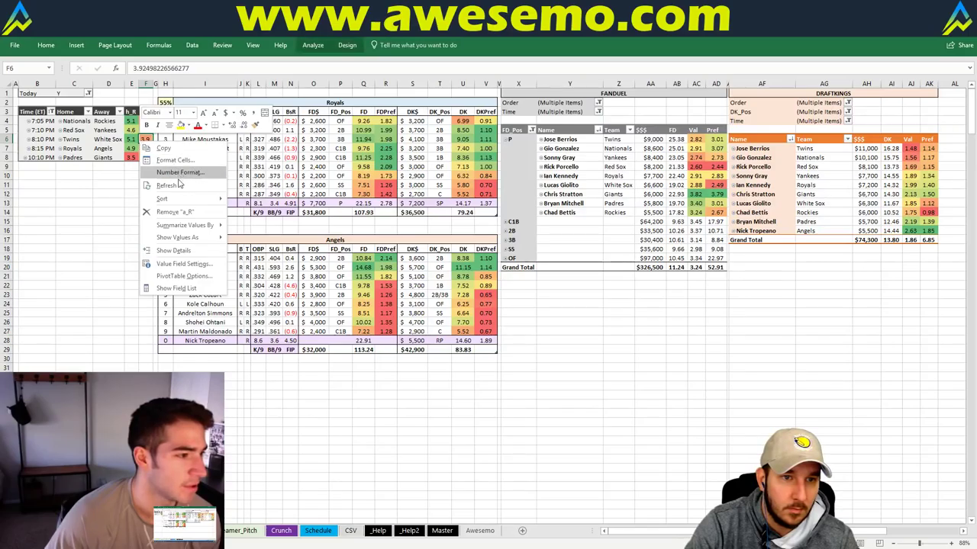
key("Escape")
right_click(625, 184)
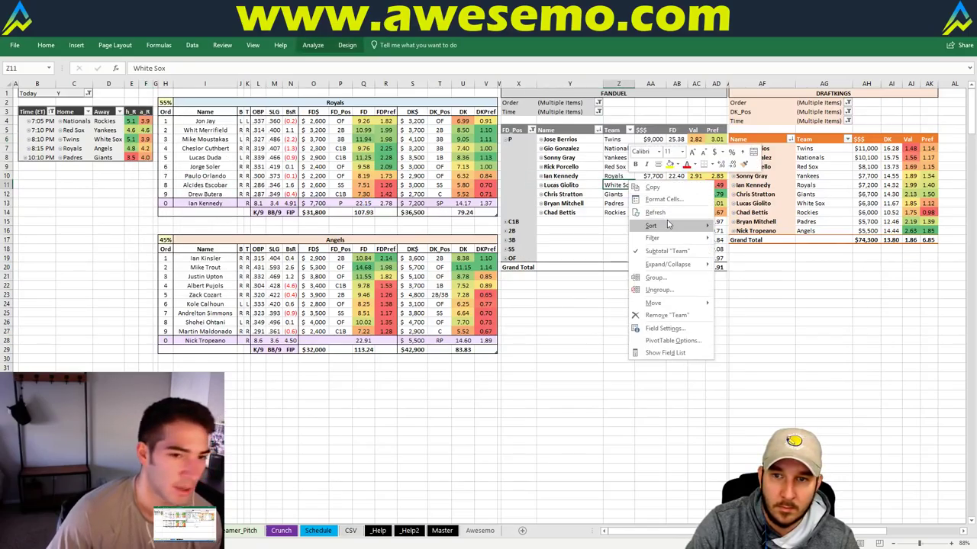
key("Escape")
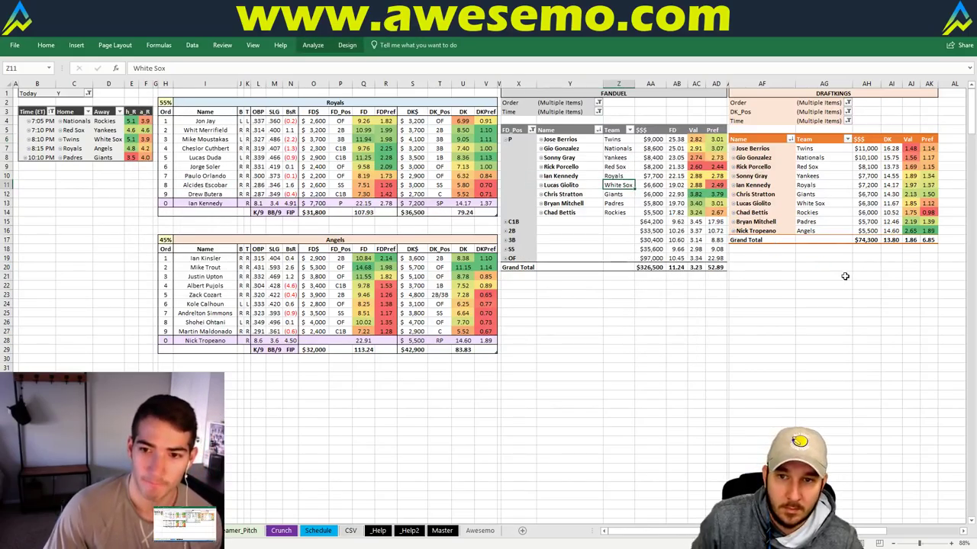
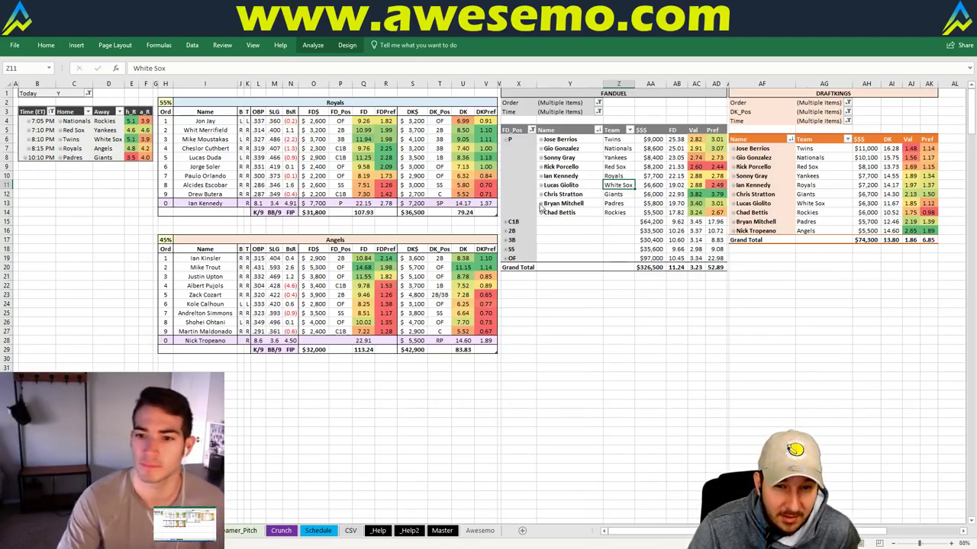
- Expand the 2B group in the FanDuel table to review the second basemen, and collapse it again
left_click(507, 232)
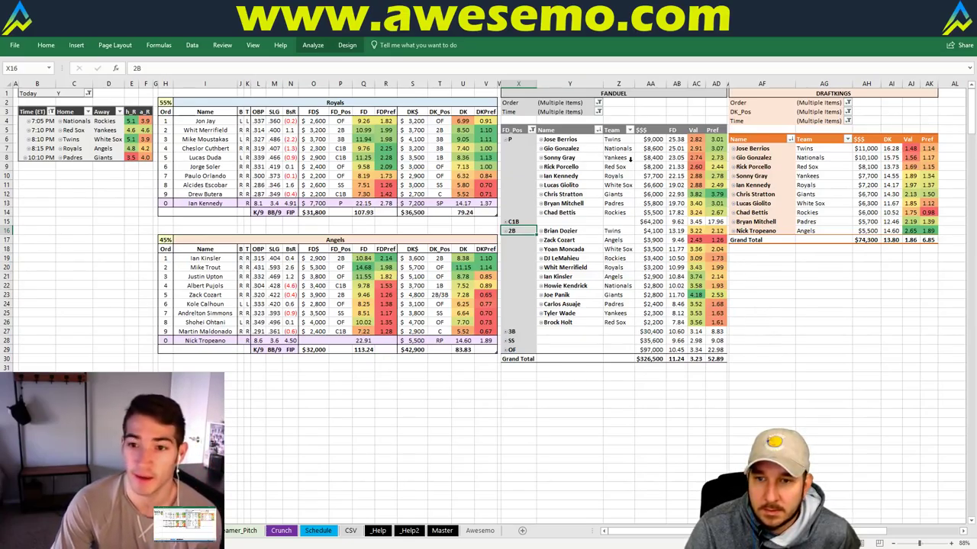
left_click(505, 231)
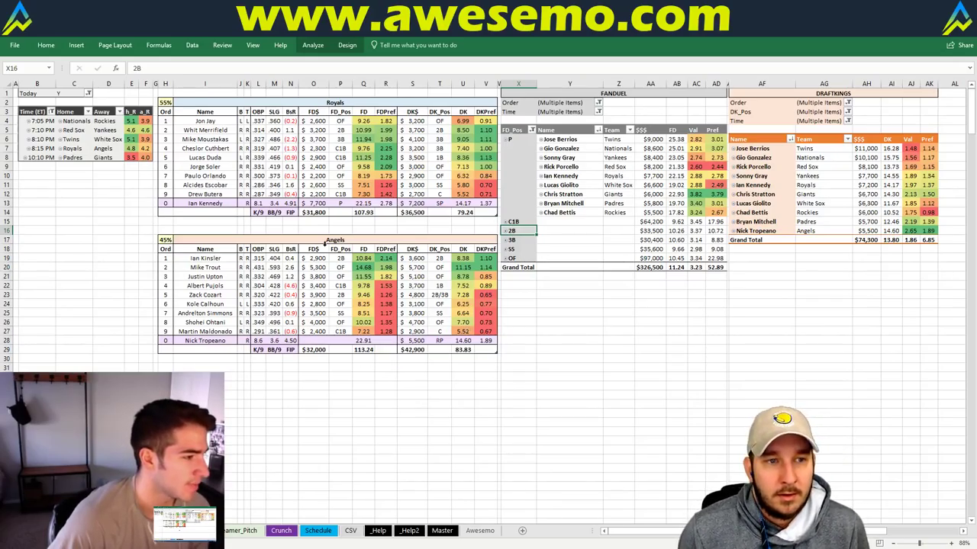
- Change the home team of the matchup lineup table to Padres to load the Giants game
left_click(360, 101)
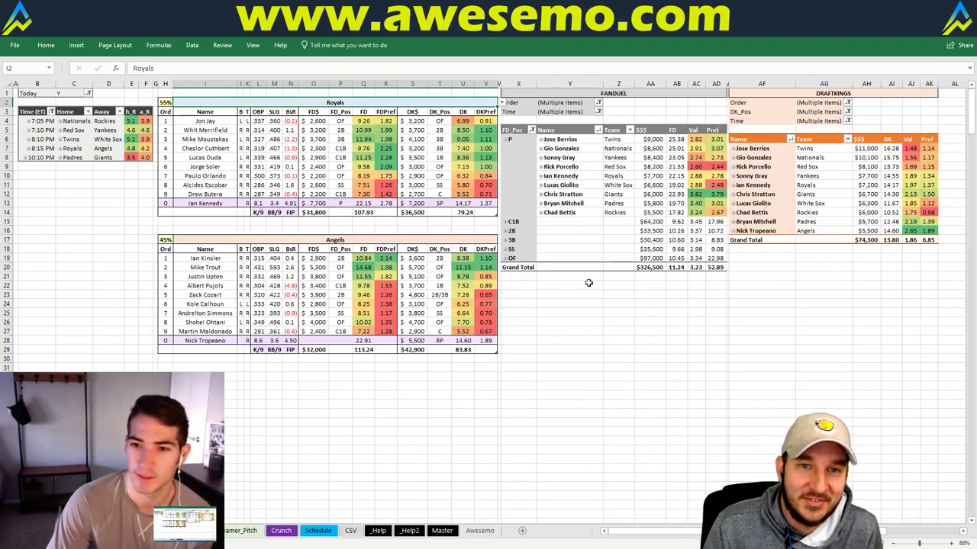
type("Padre")
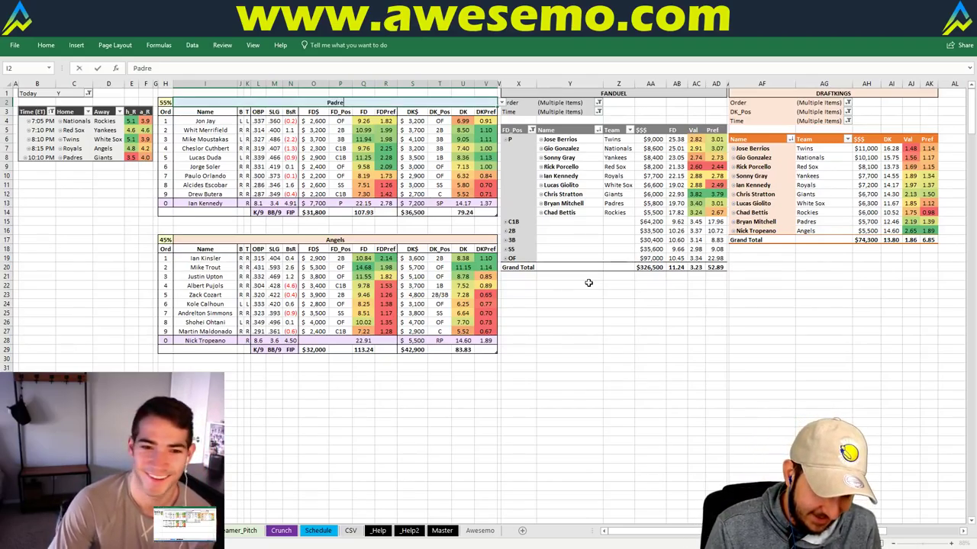
key("Return")
key("Return")
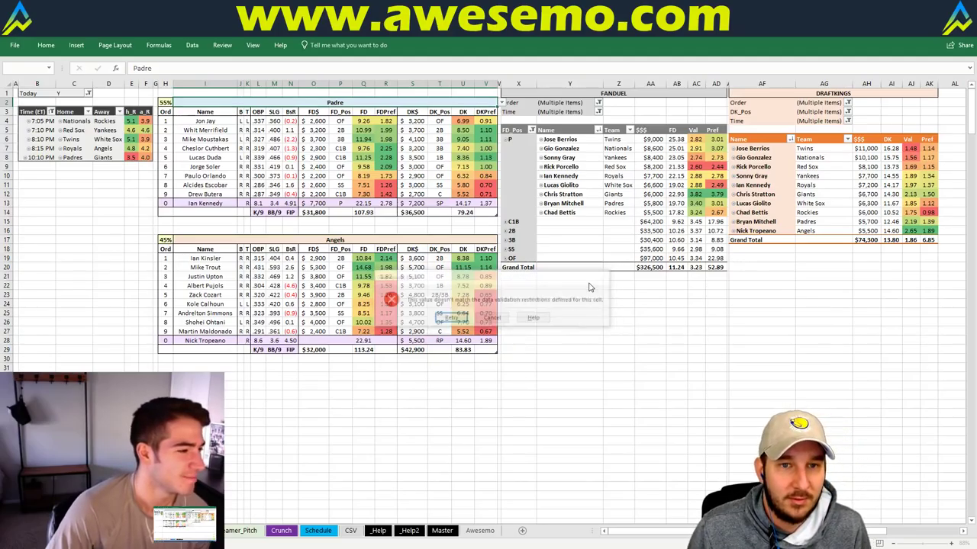
type("Padres")
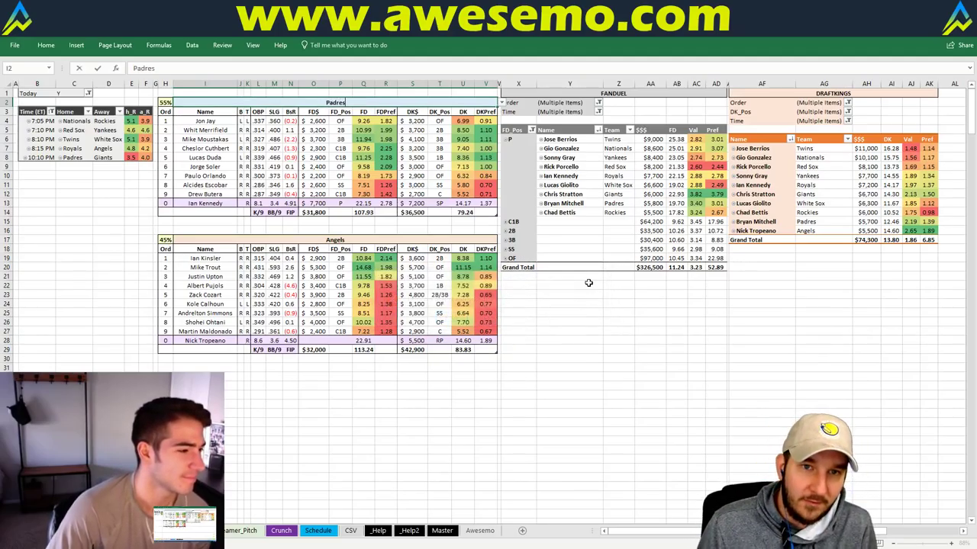
key("Return")
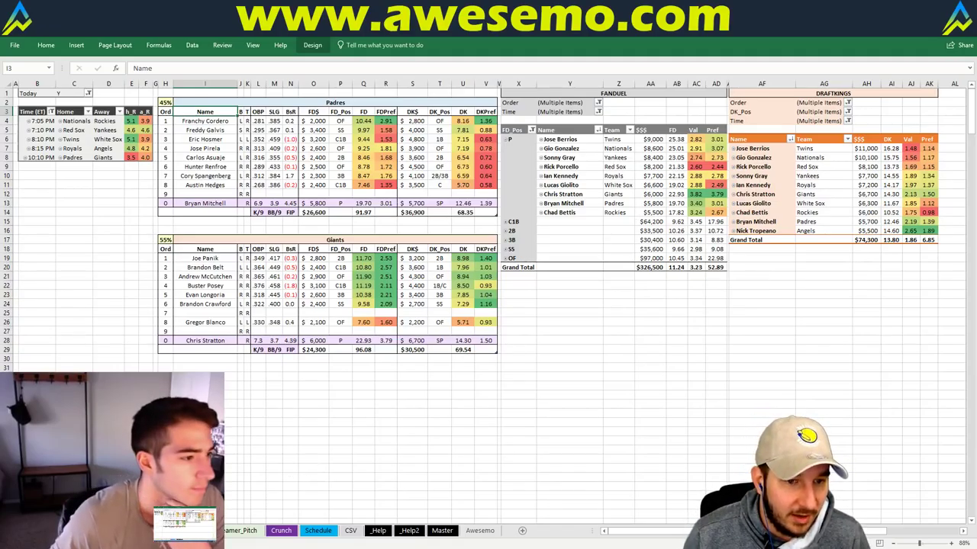
- In the player data sheet, find Hunter Pence among the unassigned Giants players and set his batting order to 7
key("ctrl+Page_Down")
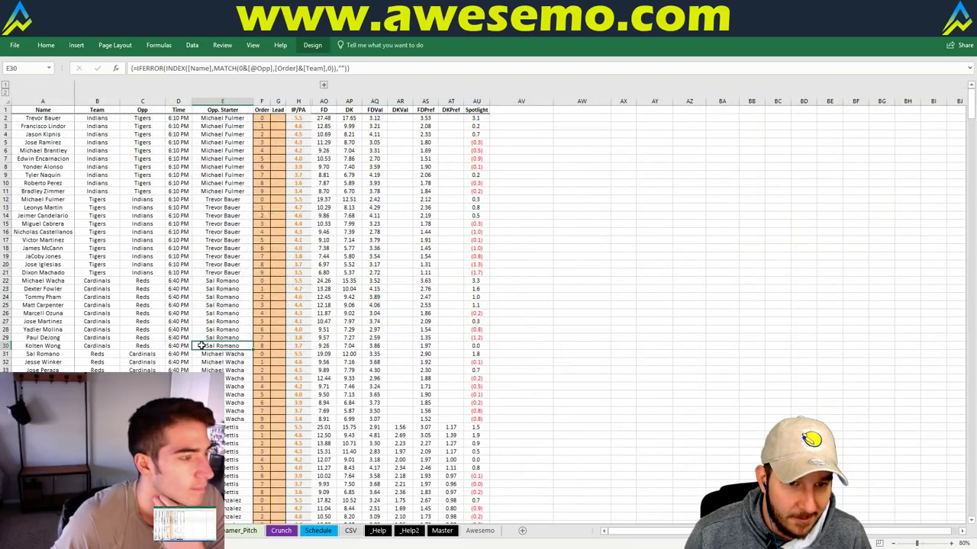
scroll(276, 339, "down", 15)
scroll(276, 338, "down", 20)
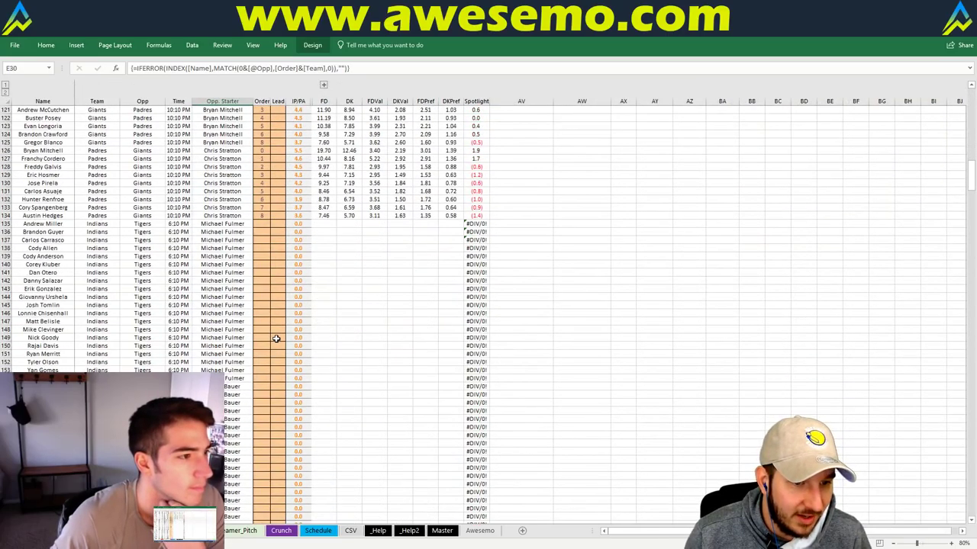
scroll(276, 339, "up", 6)
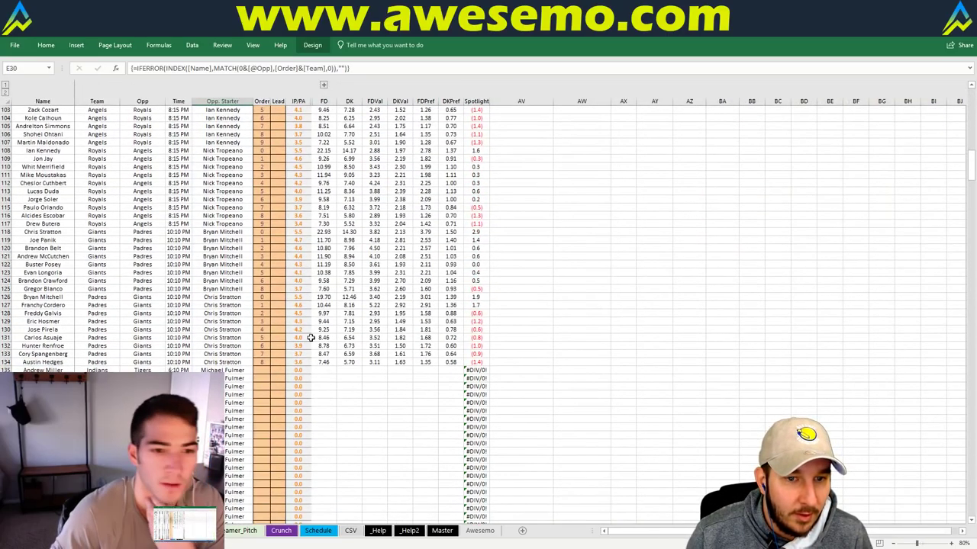
left_click(262, 288)
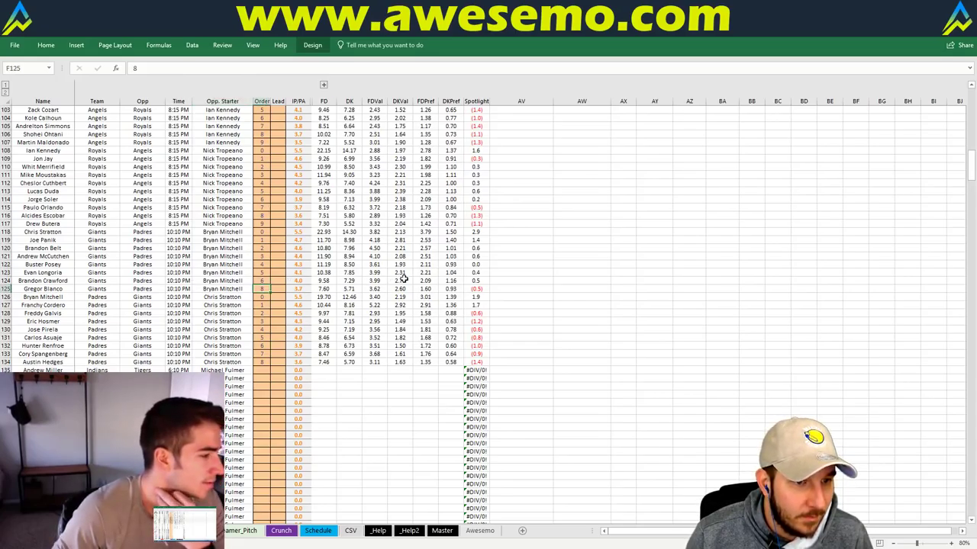
key("ctrl+f")
type("hunter pence")
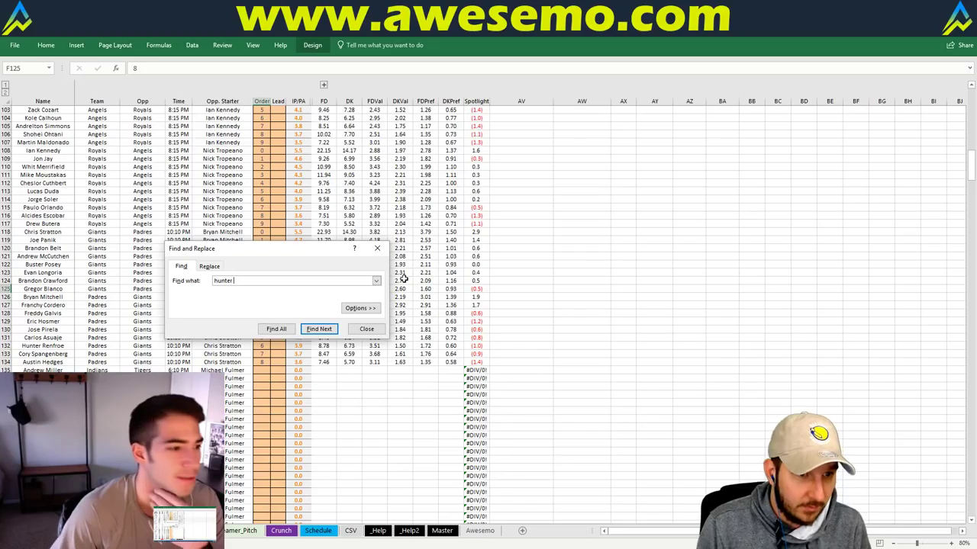
key("Return")
key("Return")
key("Escape")
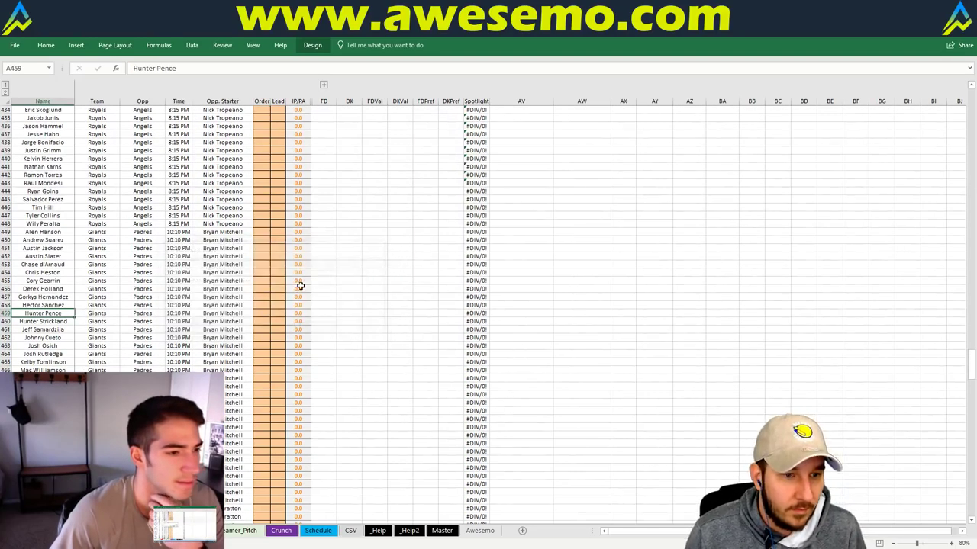
left_click(266, 311)
type("7")
key("Return")
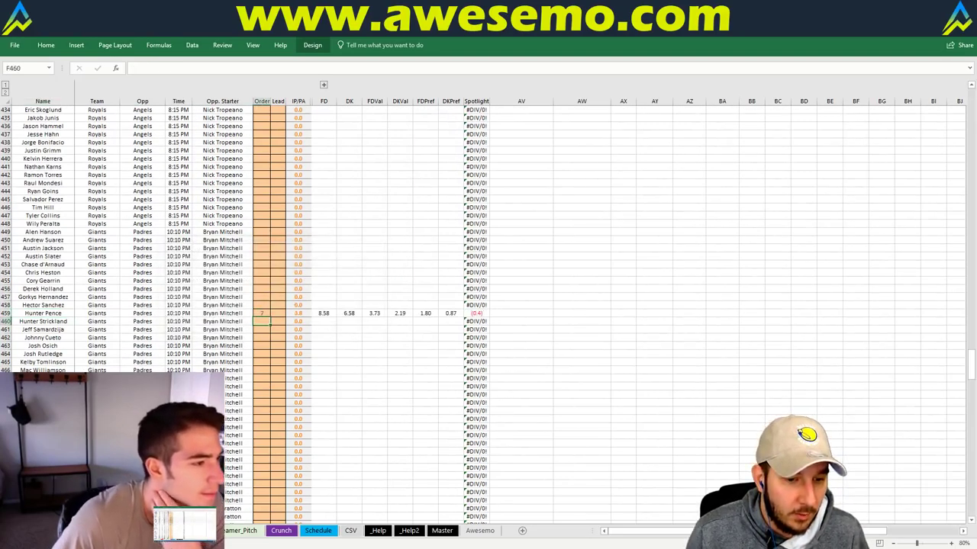
- Return to the matchup sheet and review the Padres and Giants lineup tables with Hunter Pence batting seventh
key("ctrl+Page_Up")
left_click(599, 375)
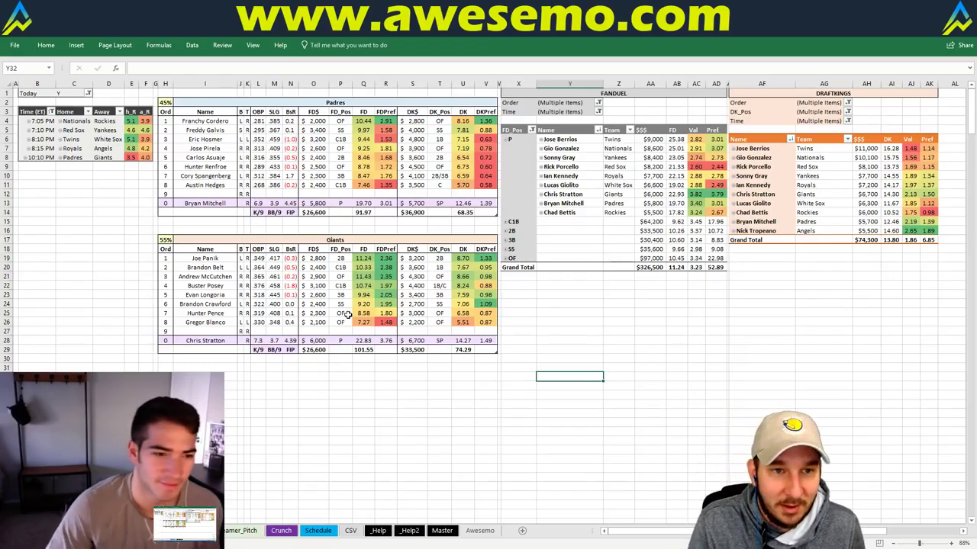
left_click(336, 386)
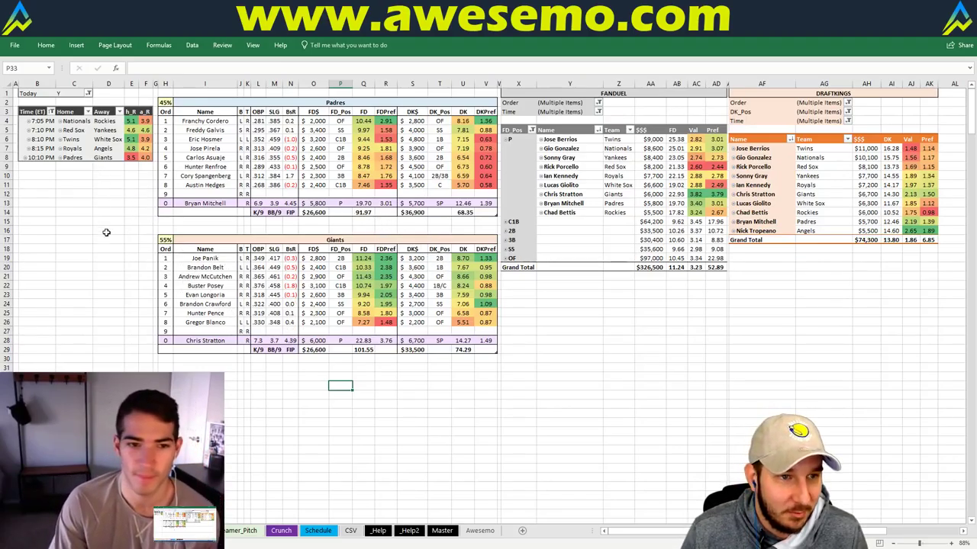
left_click(76, 257)
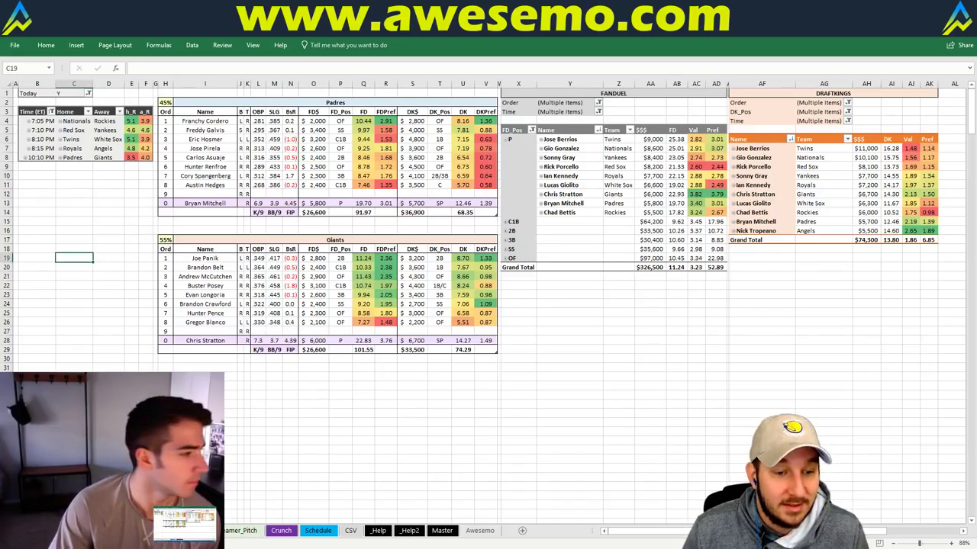
- Go to the pivot table sheet with the Spotlight column and clear its Order filter to include all batting orders
key("ctrl+Page_Down")
left_click(142, 214)
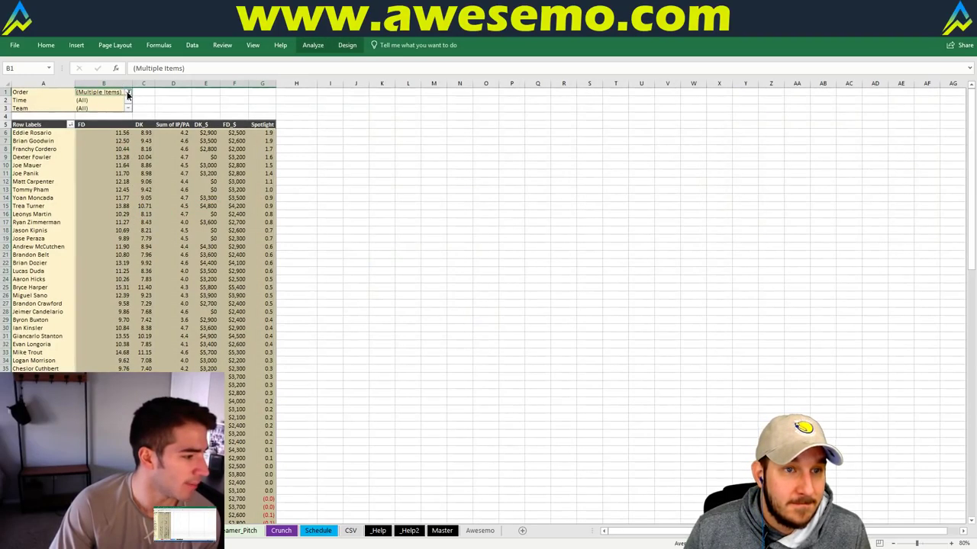
left_click(128, 91)
left_click(27, 115)
left_click(66, 221)
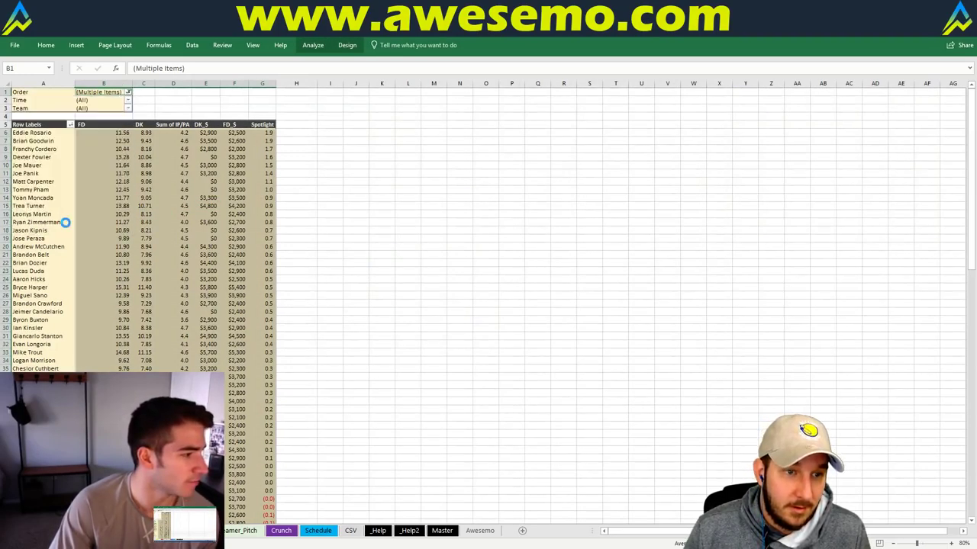
- Filter the pivot table's Time field to exclude the 6:10 PM and 6:40 PM games
left_click(110, 140)
left_click(96, 100)
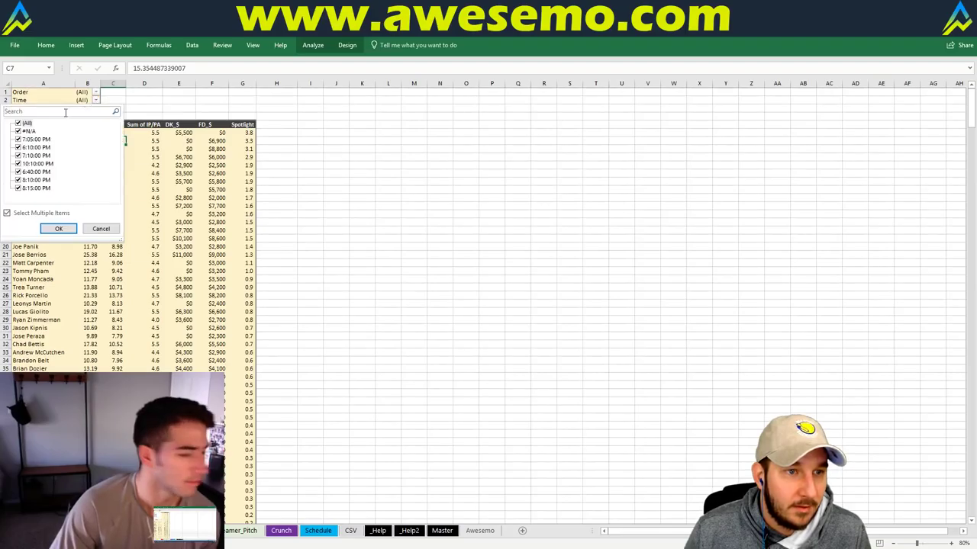
left_click(17, 148)
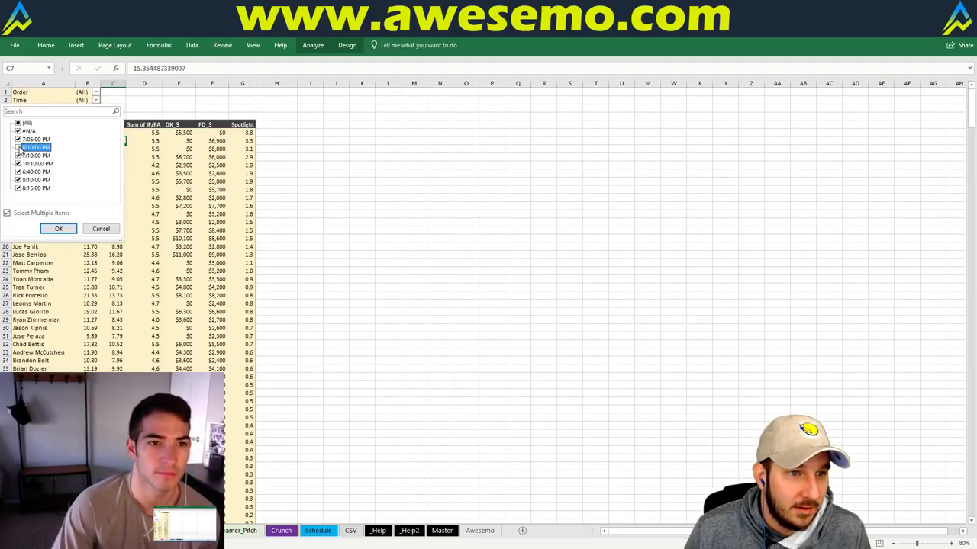
left_click(17, 180)
left_click(58, 229)
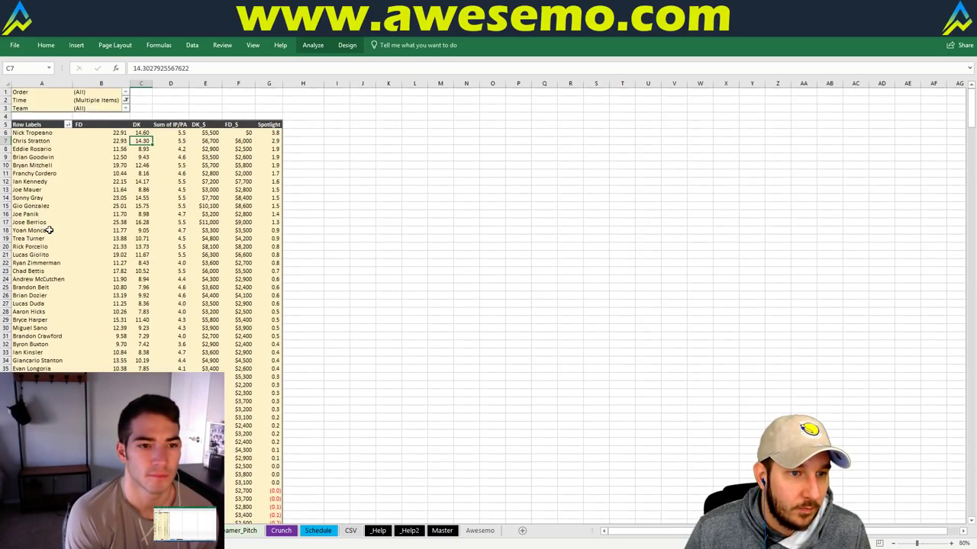
- Refresh the pivot table and copy the player names with their FD projections
left_click(112, 203)
left_click_drag(37, 134, 87, 267)
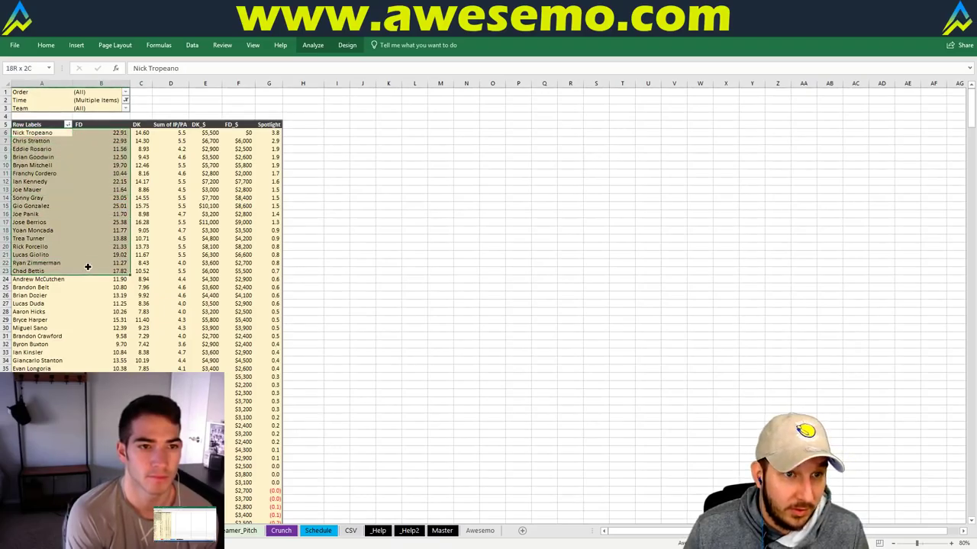
right_click(72, 167)
left_click(45, 158)
right_click(48, 158)
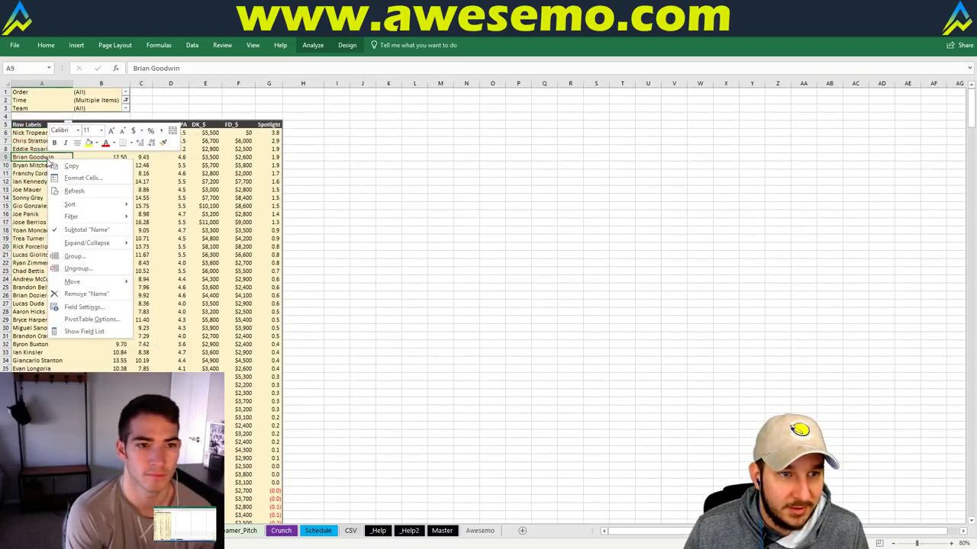
left_click(86, 191)
left_click_drag(48, 134, 46, 377)
- Switch to the browser and open fantasycruncher.com in a new tab
key("alt+Tab")
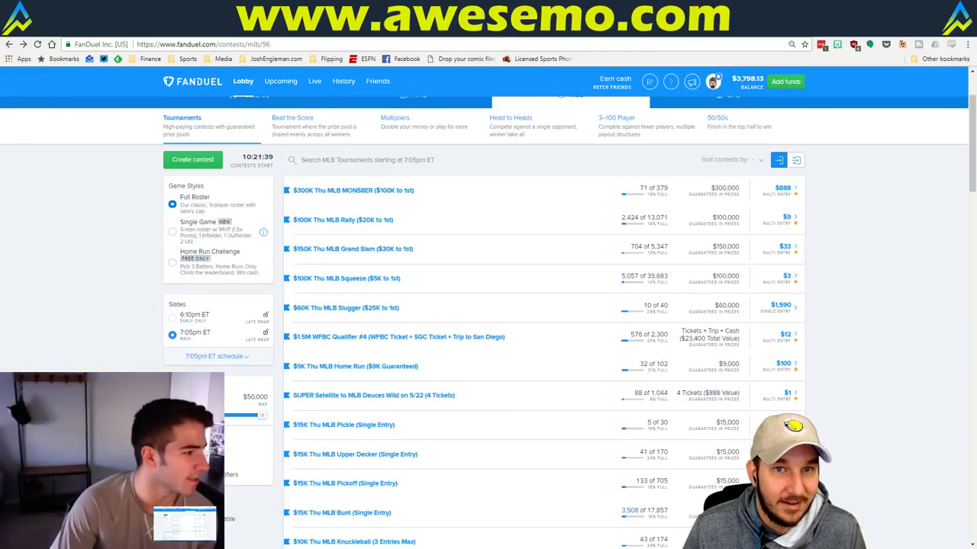
key("ctrl+t")
type("fantasycrunch")
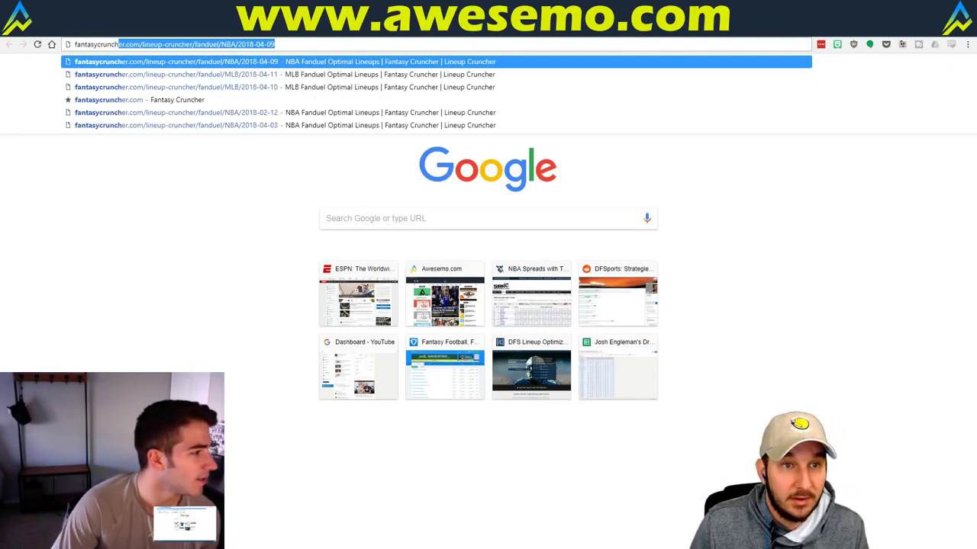
type("er.com/")
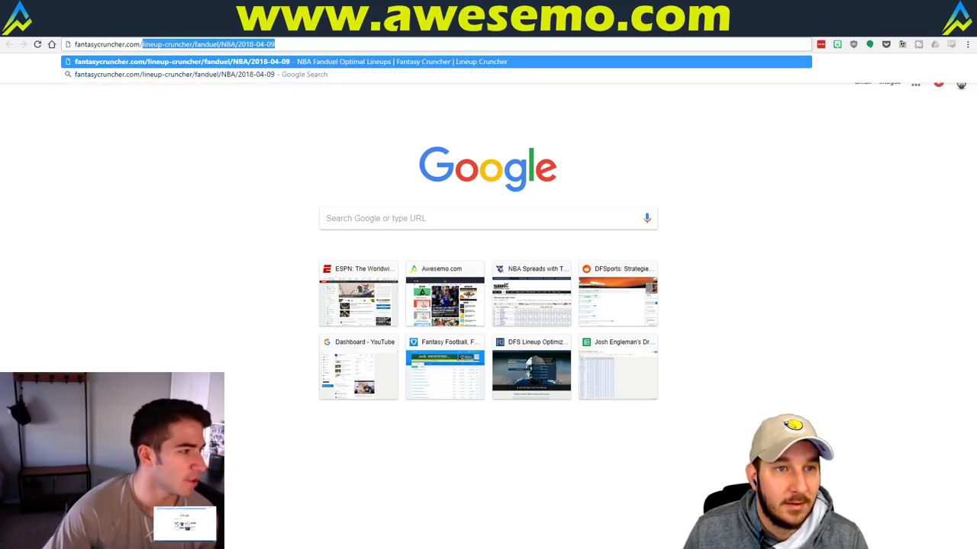
key("Escape")
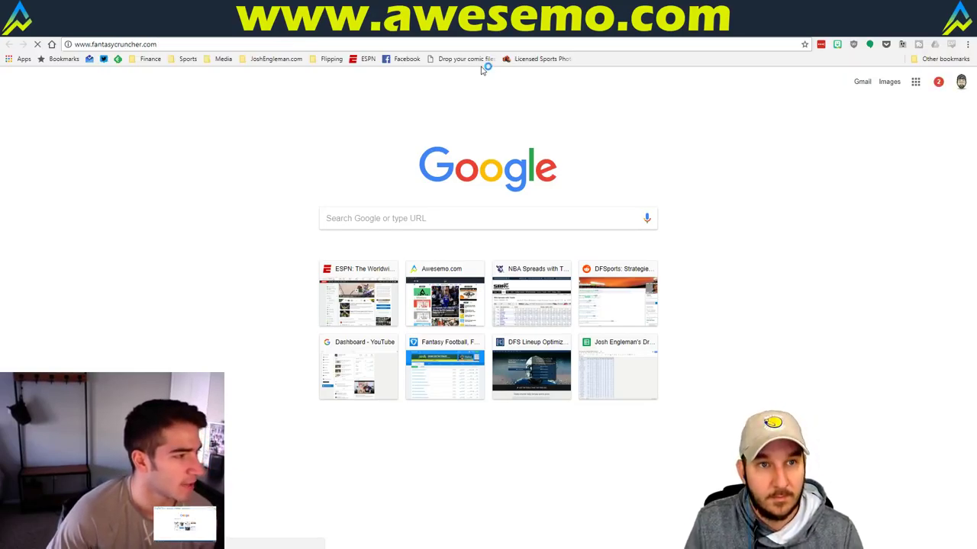
- Review FanDuel's 6:10pm ET early slate, and browse the MLB game styles and game sets in the DraftKings lobby
key("ctrl+w")
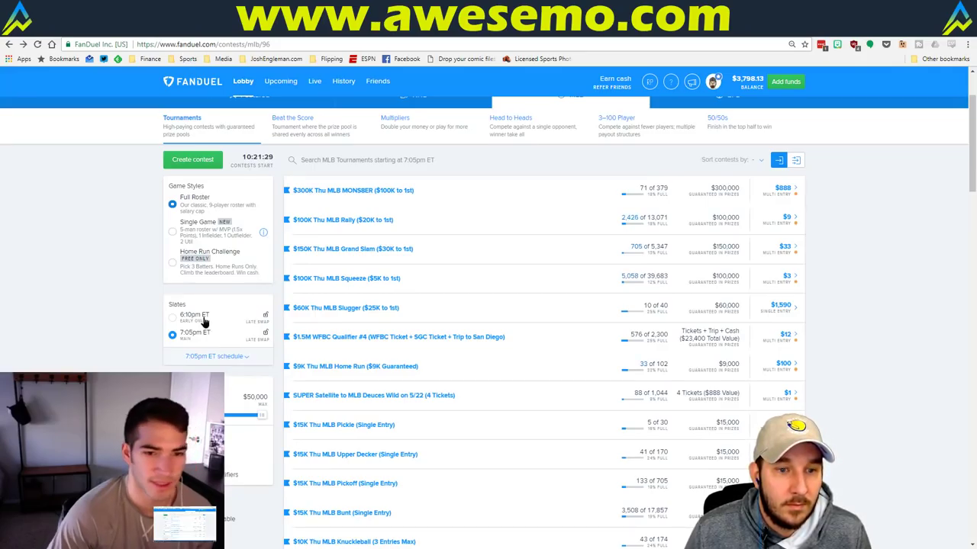
left_click(206, 321)
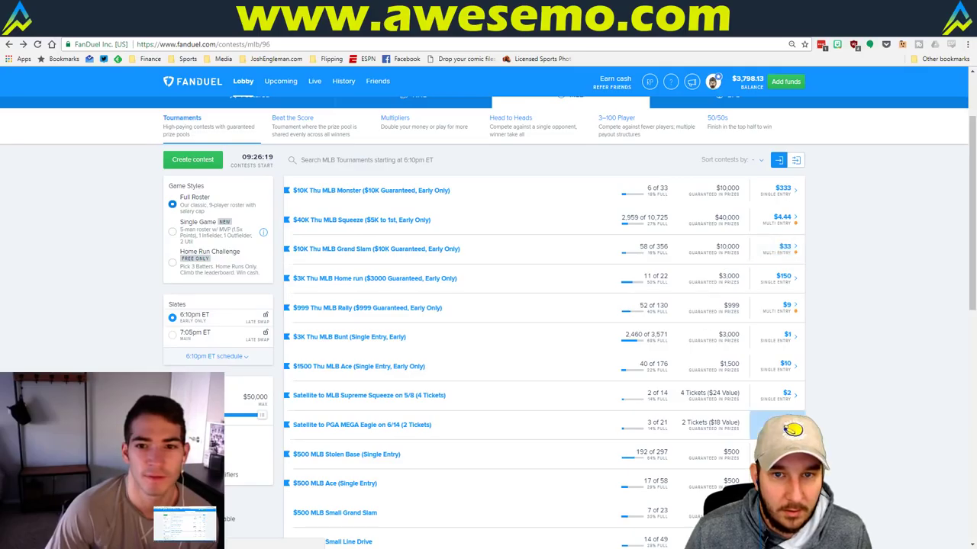
key("ctrl+Tab")
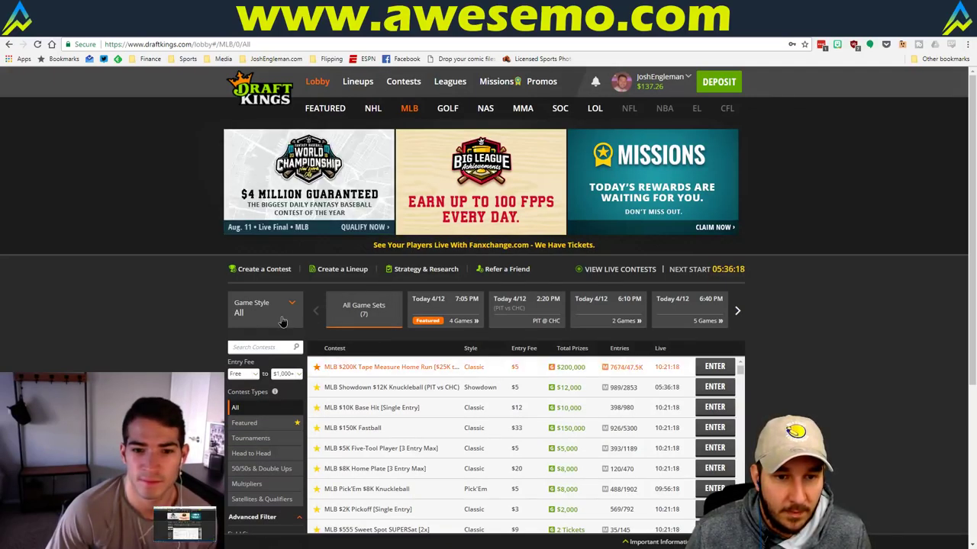
left_click(283, 321)
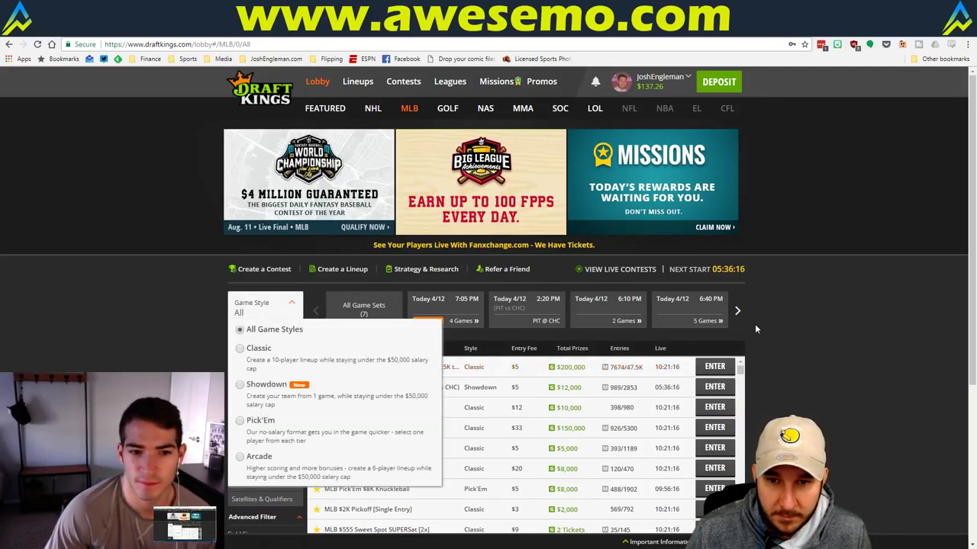
left_click(511, 313)
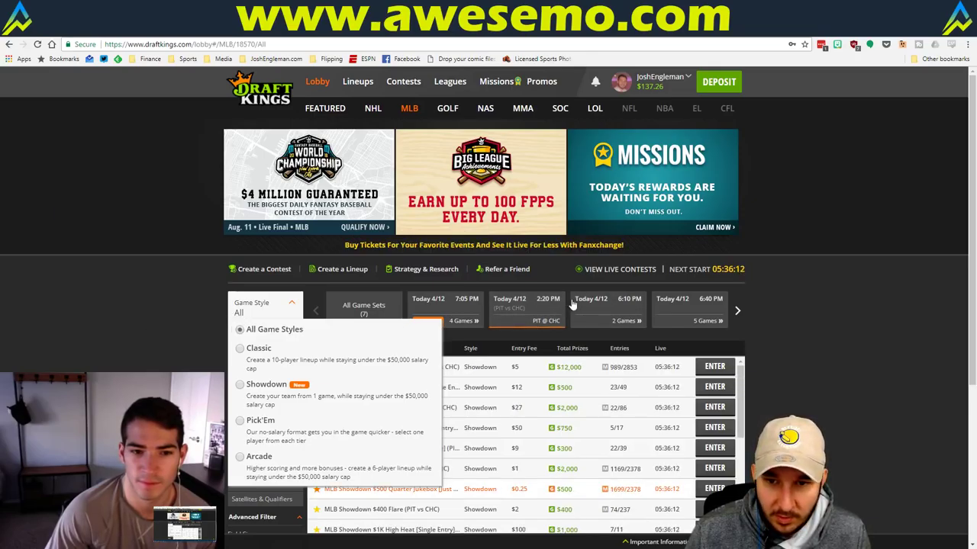
left_click(616, 312)
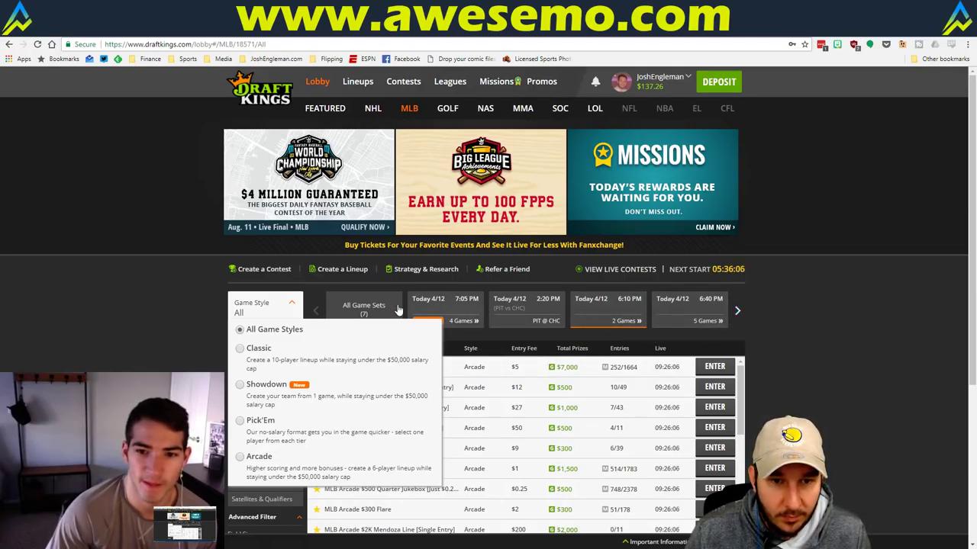
left_click(292, 305)
left_click(710, 309)
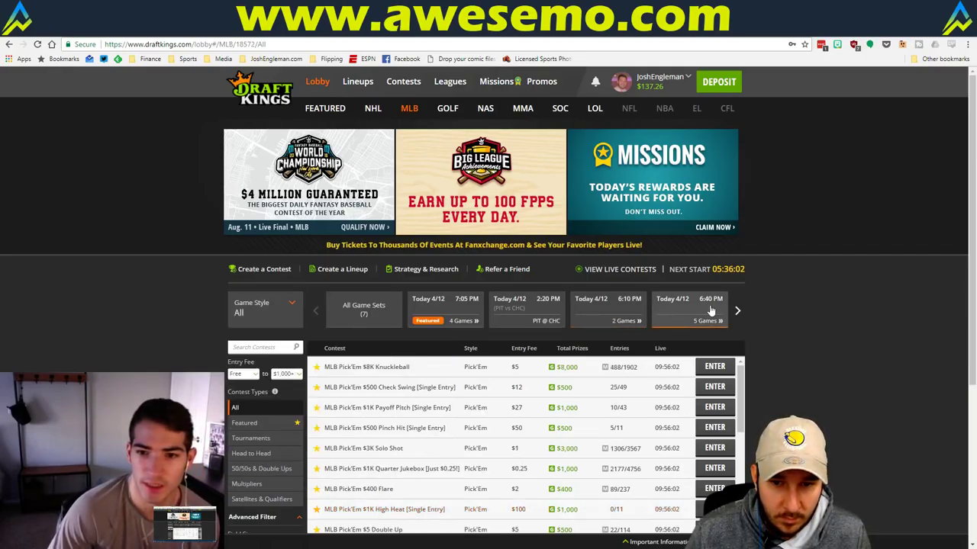
left_click(737, 311)
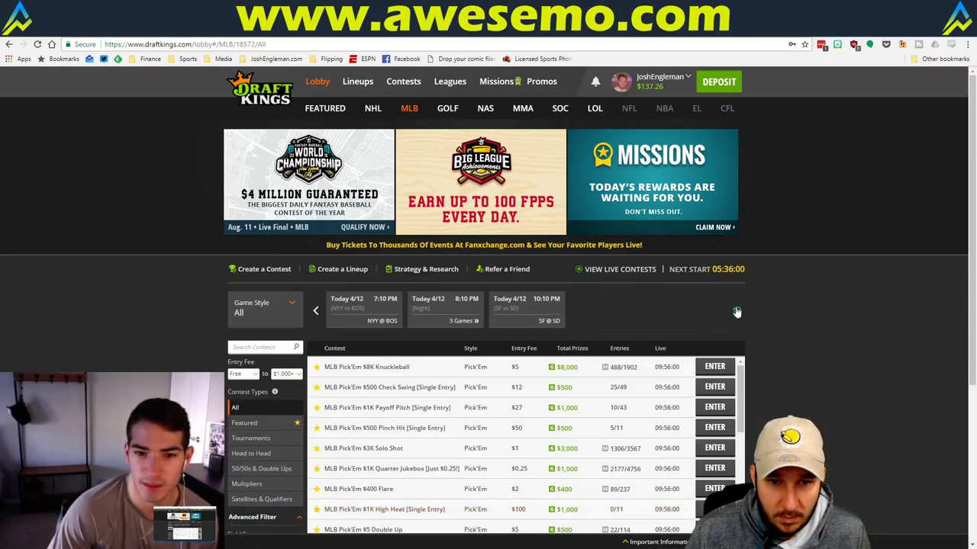
- On Fantasy Cruncher, open the MLB FanDuel lineup optimizer and go to its projection upload page
left_click(279, 33)
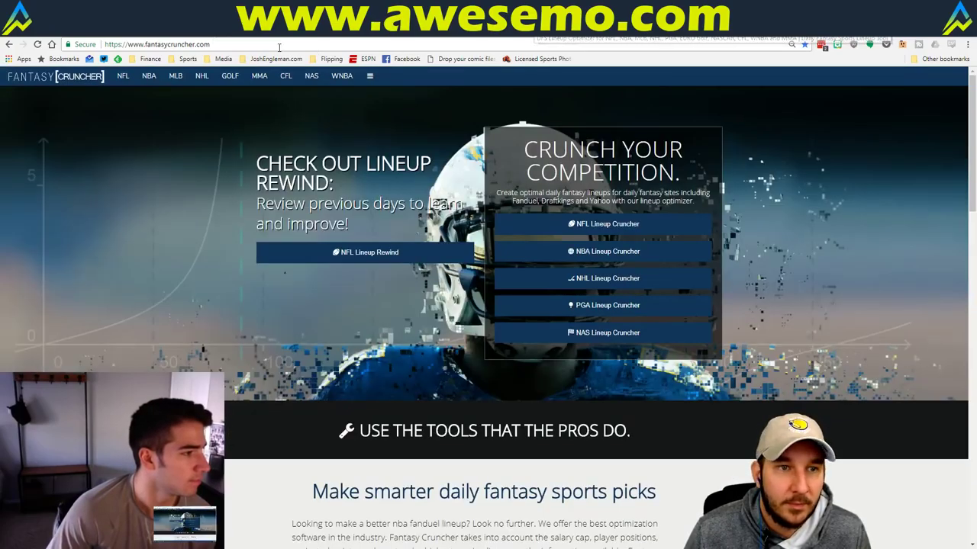
mouse_move(176, 75)
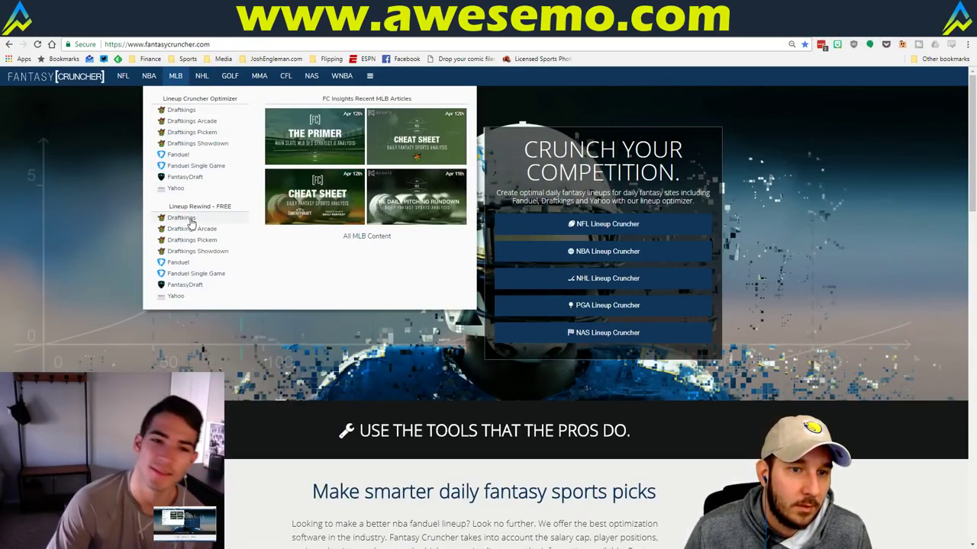
left_click(205, 156)
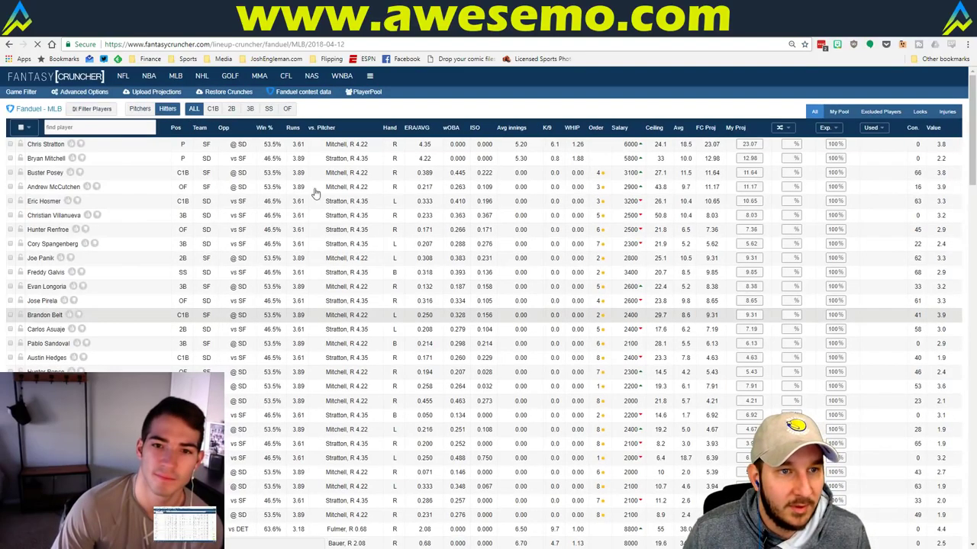
left_click(150, 93)
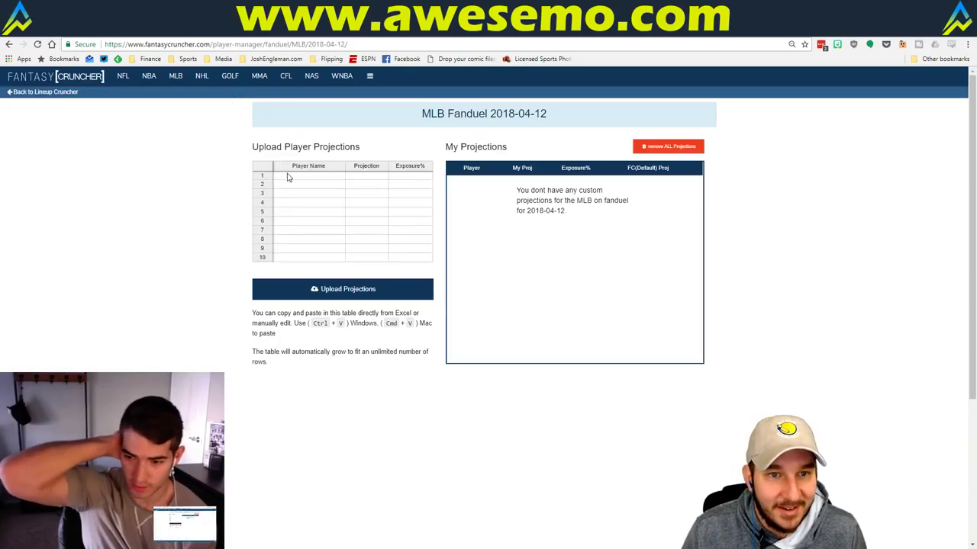
- Paste the copied player names and FD projections into the player projections table and upload them
left_click(289, 177)
key("ctrl+v")
left_click(373, 288)
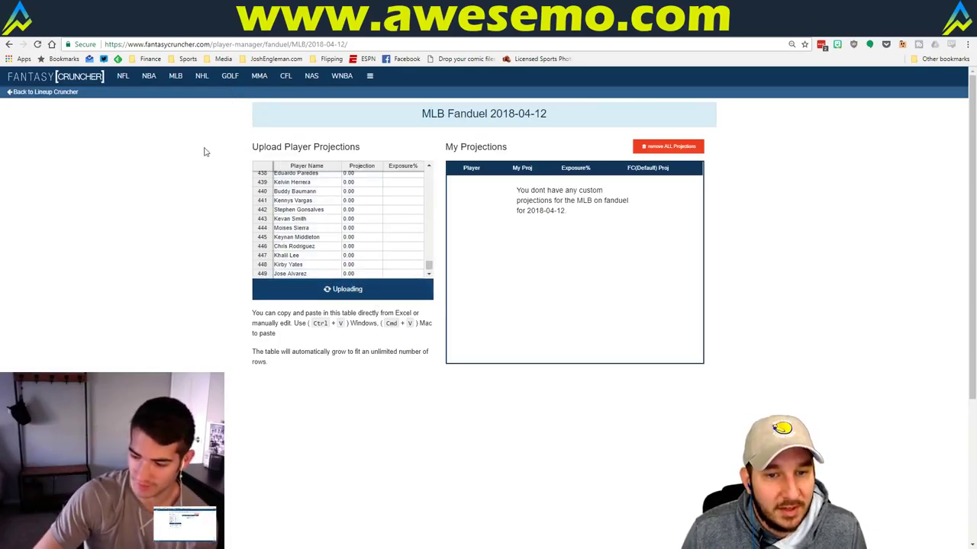
mouse_move(163, 84)
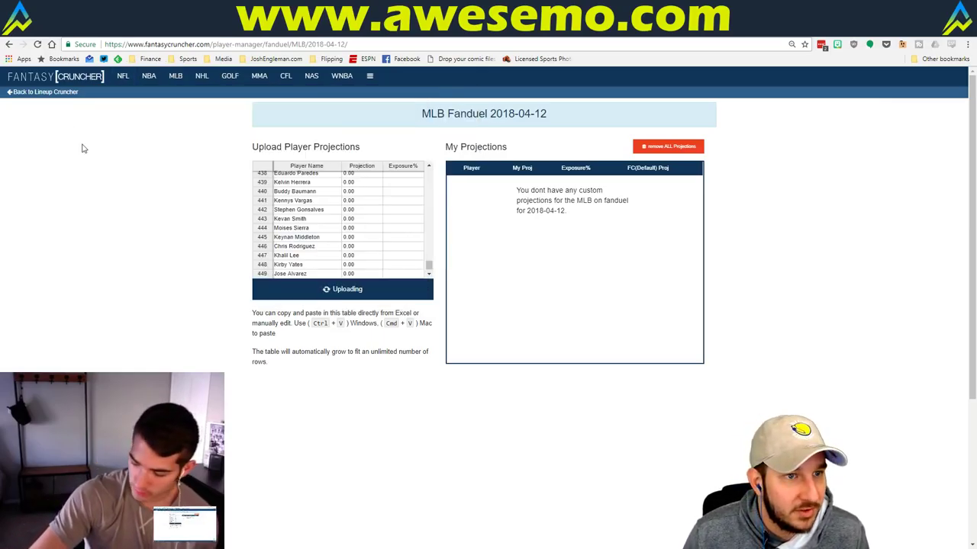
- Return to the lineup cruncher and, in the advanced options, apply 15% randomness to all players
left_click(67, 92)
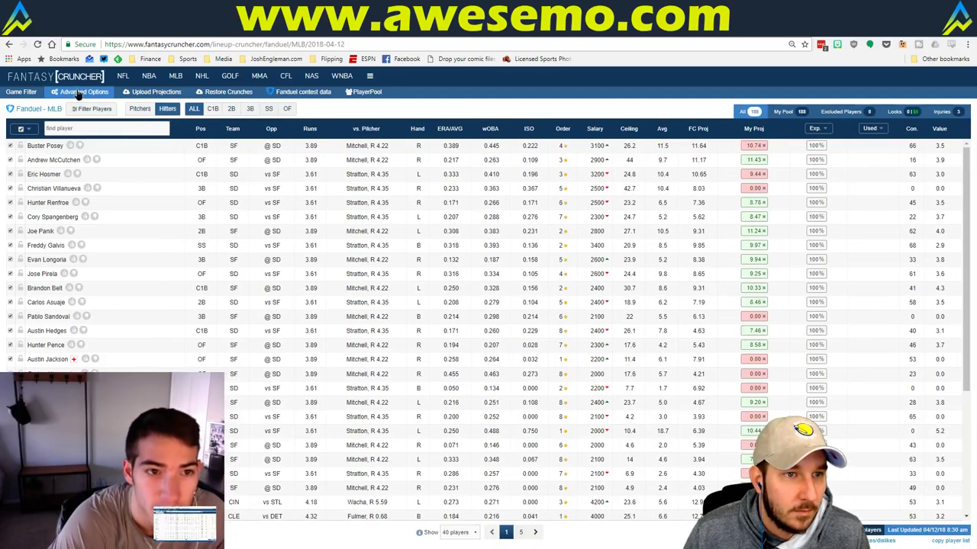
left_click(77, 92)
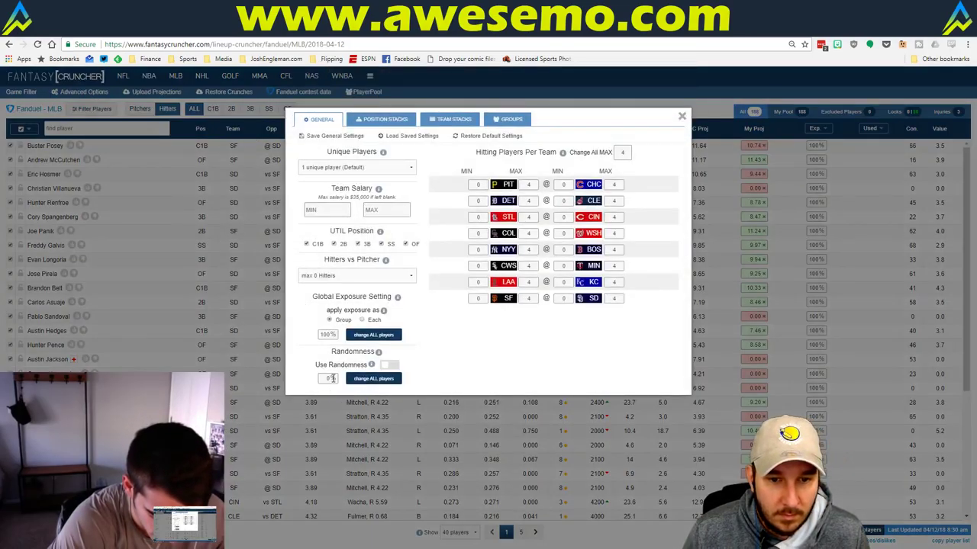
type("15")
left_click(373, 379)
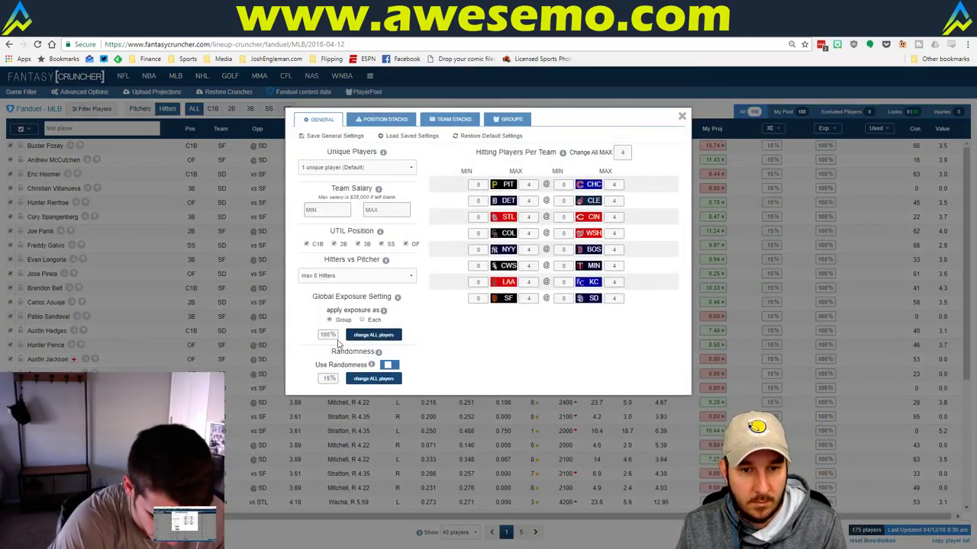
- Set the global exposure to 80%, applied as Each, for all players
left_click(326, 335)
type("80")
left_click(363, 320)
left_click(373, 334)
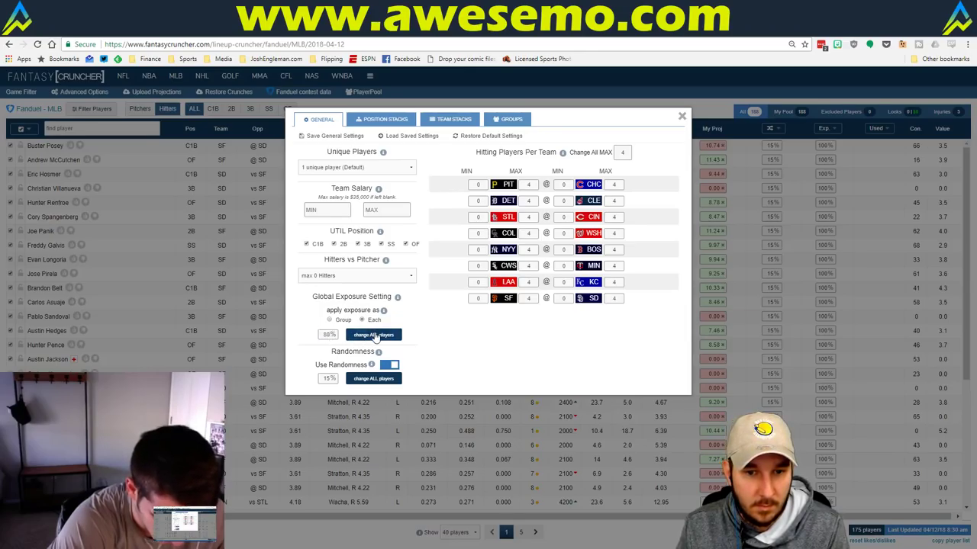
- Add a new team stack in the advanced options and open its stack size choices
left_click(432, 124)
left_click(375, 124)
left_click(446, 122)
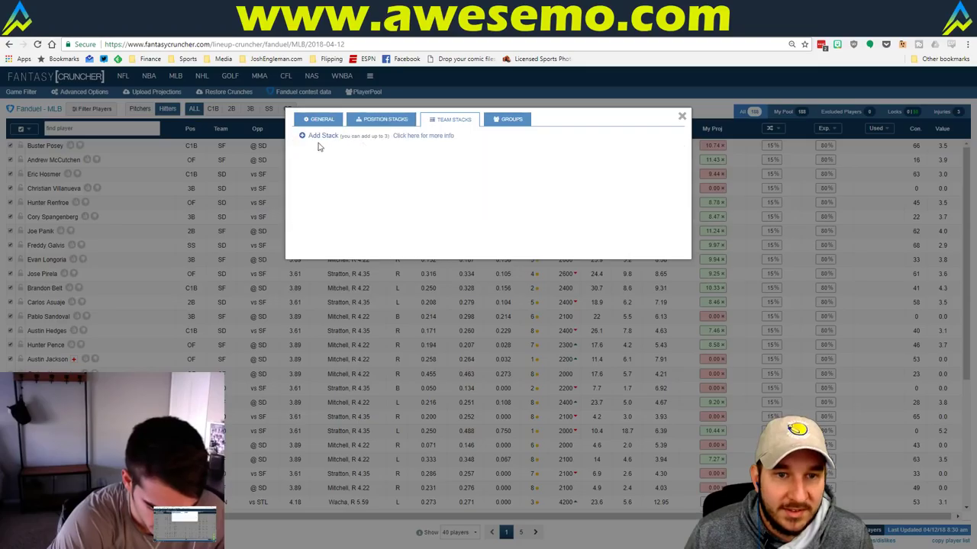
left_click(320, 136)
left_click(365, 169)
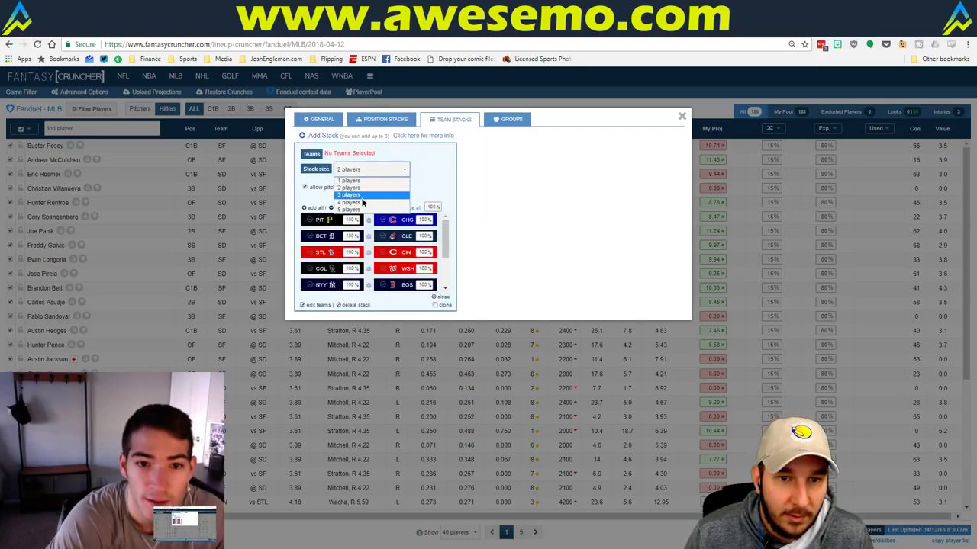